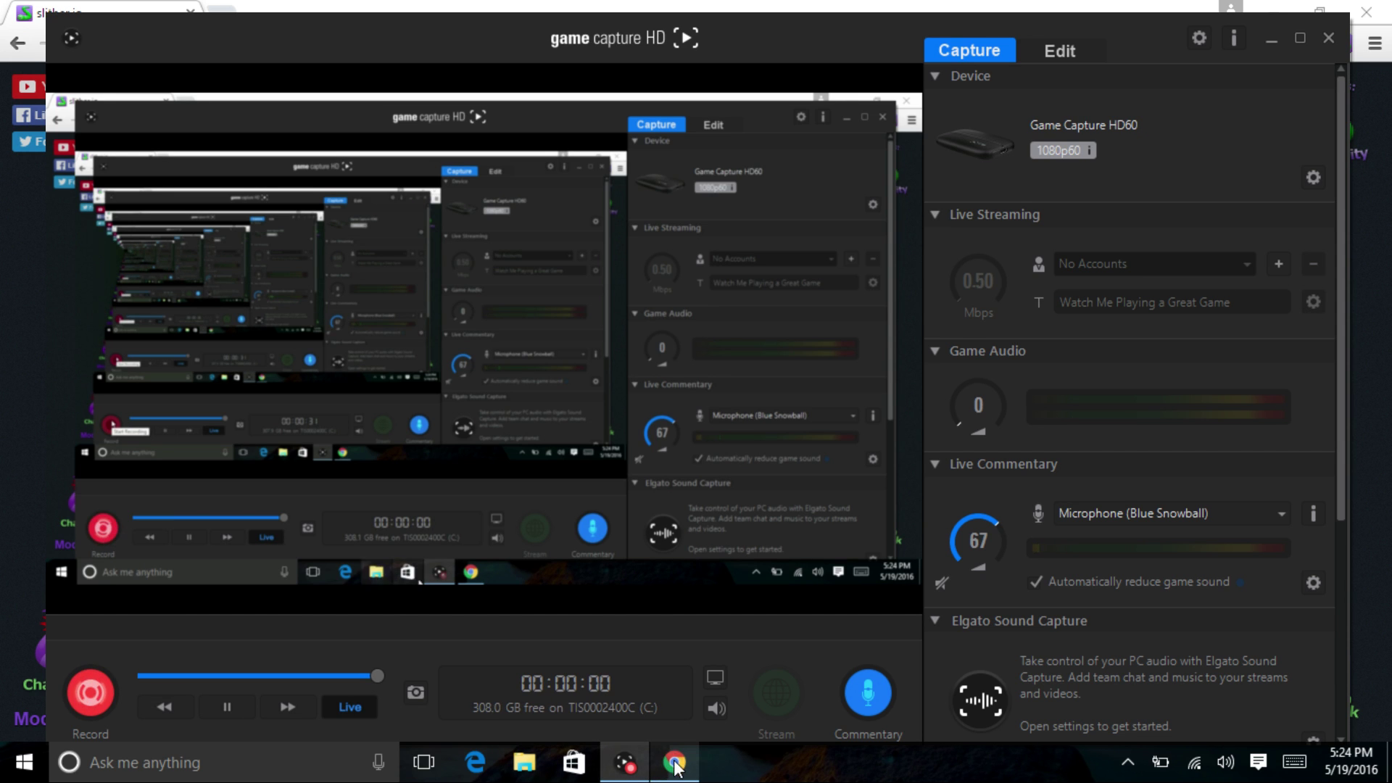
- Minimize Game Capture HD to reveal the slither.io start page in Chrome
{"action": "left_click", "coordinate": [1272, 39]}
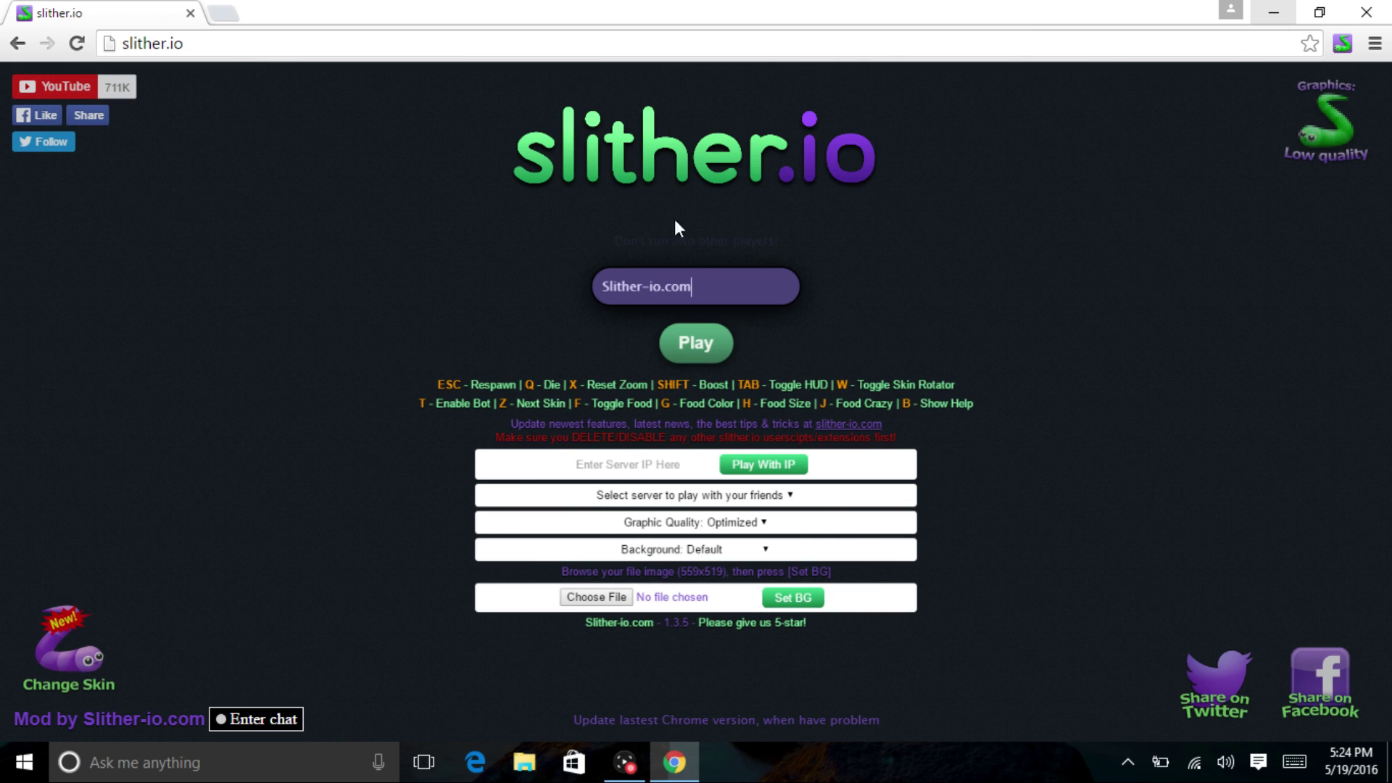
- Clear the leftover text from the slither.io nickname box
{"action": "key", "text": "BackSpace"}
{"action": "key", "text": "BackSpace"}
{"action": "key", "text": "BackSpace"}
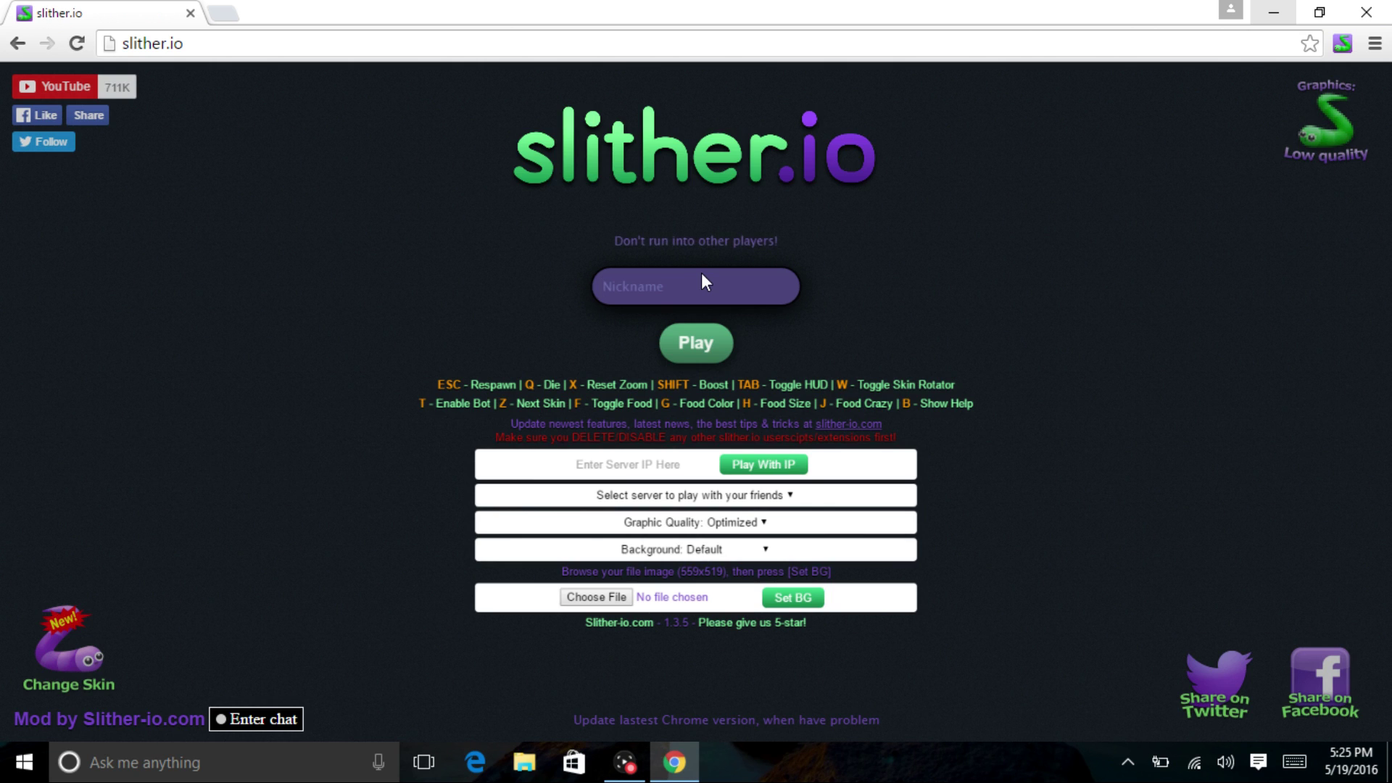
{"action": "type", "text": "bi"}
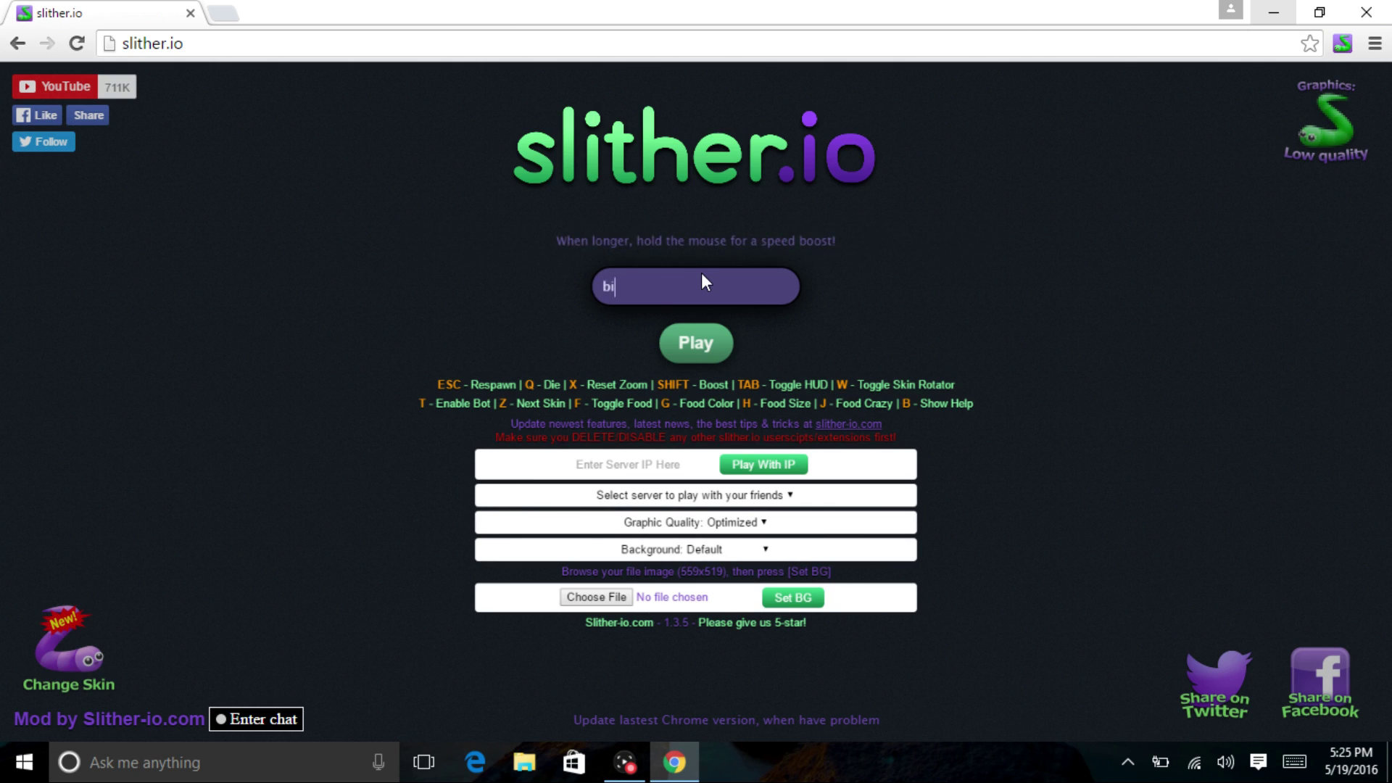
{"action": "type", "text": "g smeat"}
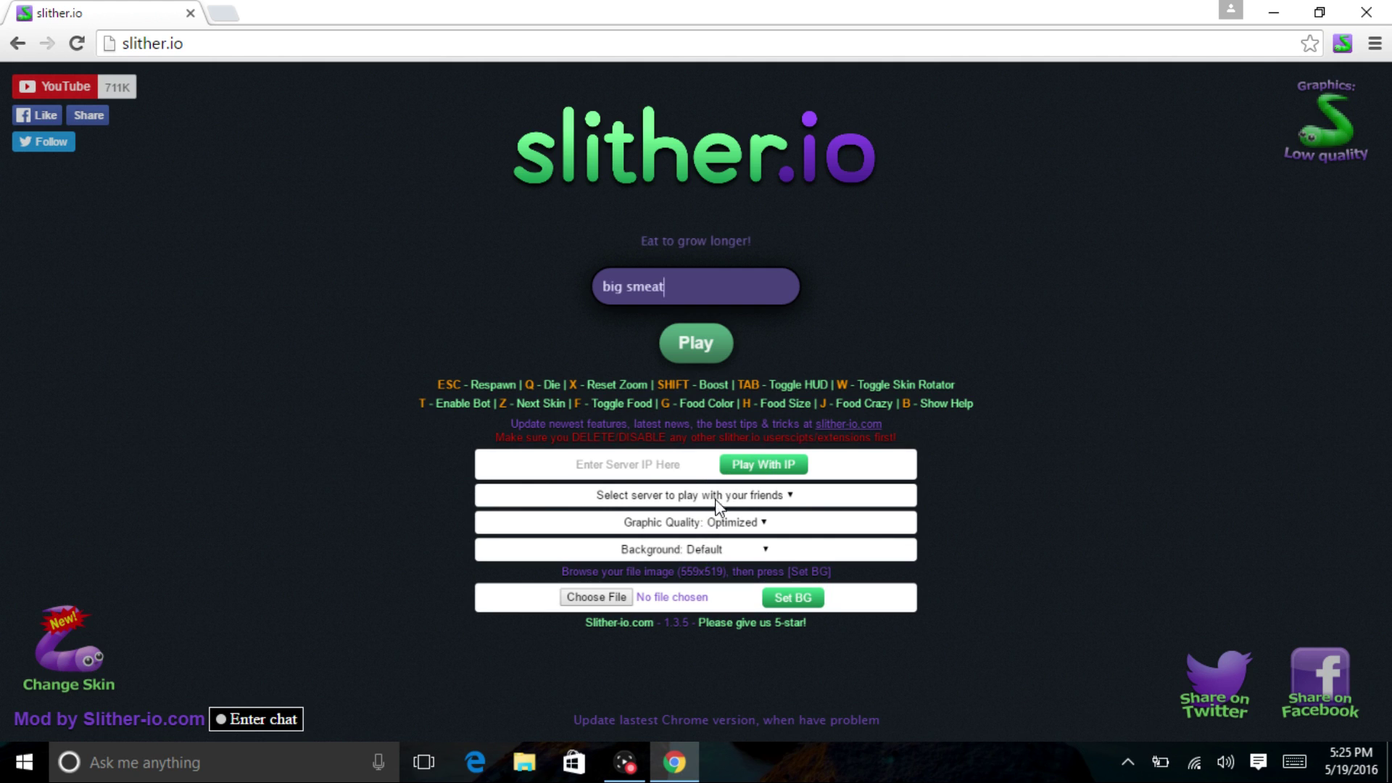
- Check the skin chooser, start a round, and enable the autoplay bot until death at length 70
{"action": "left_click", "coordinate": [68, 651]}
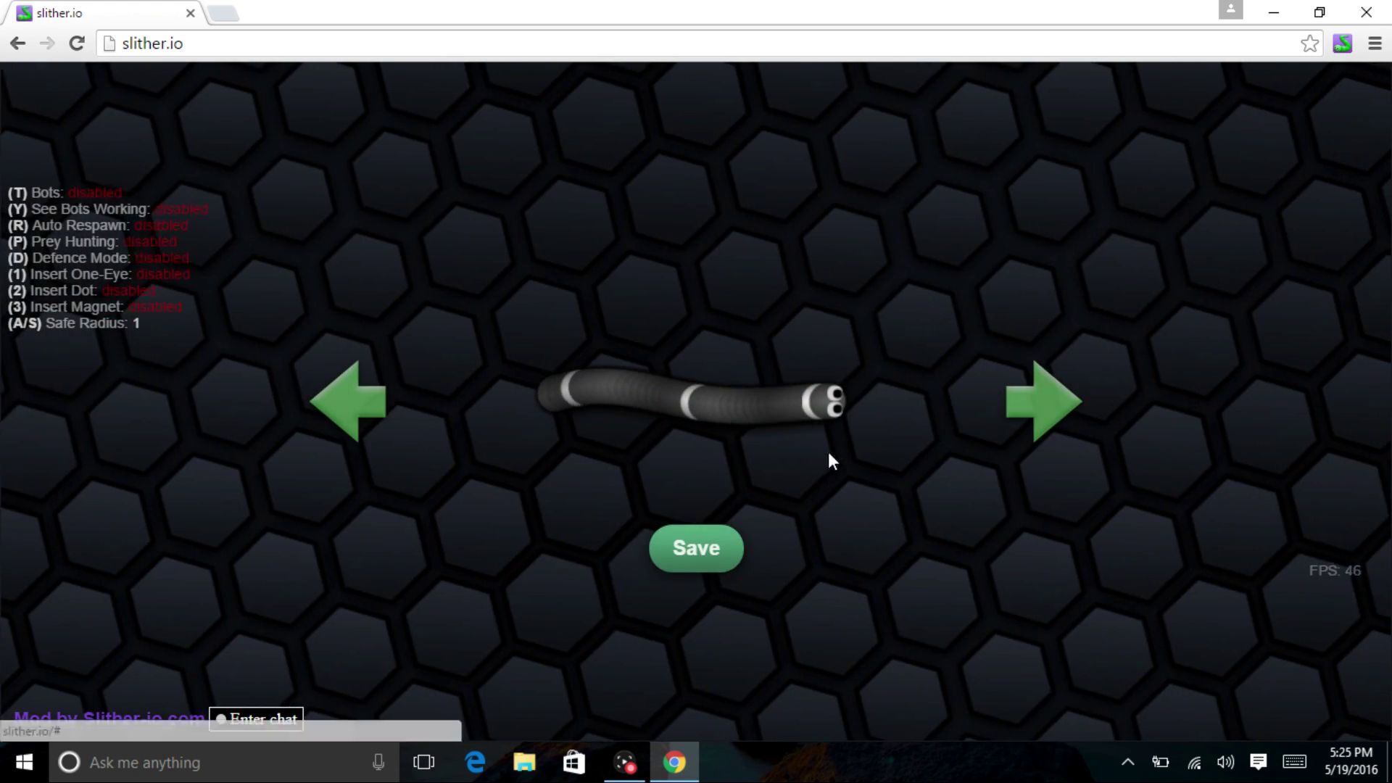
{"action": "left_click", "coordinate": [698, 317]}
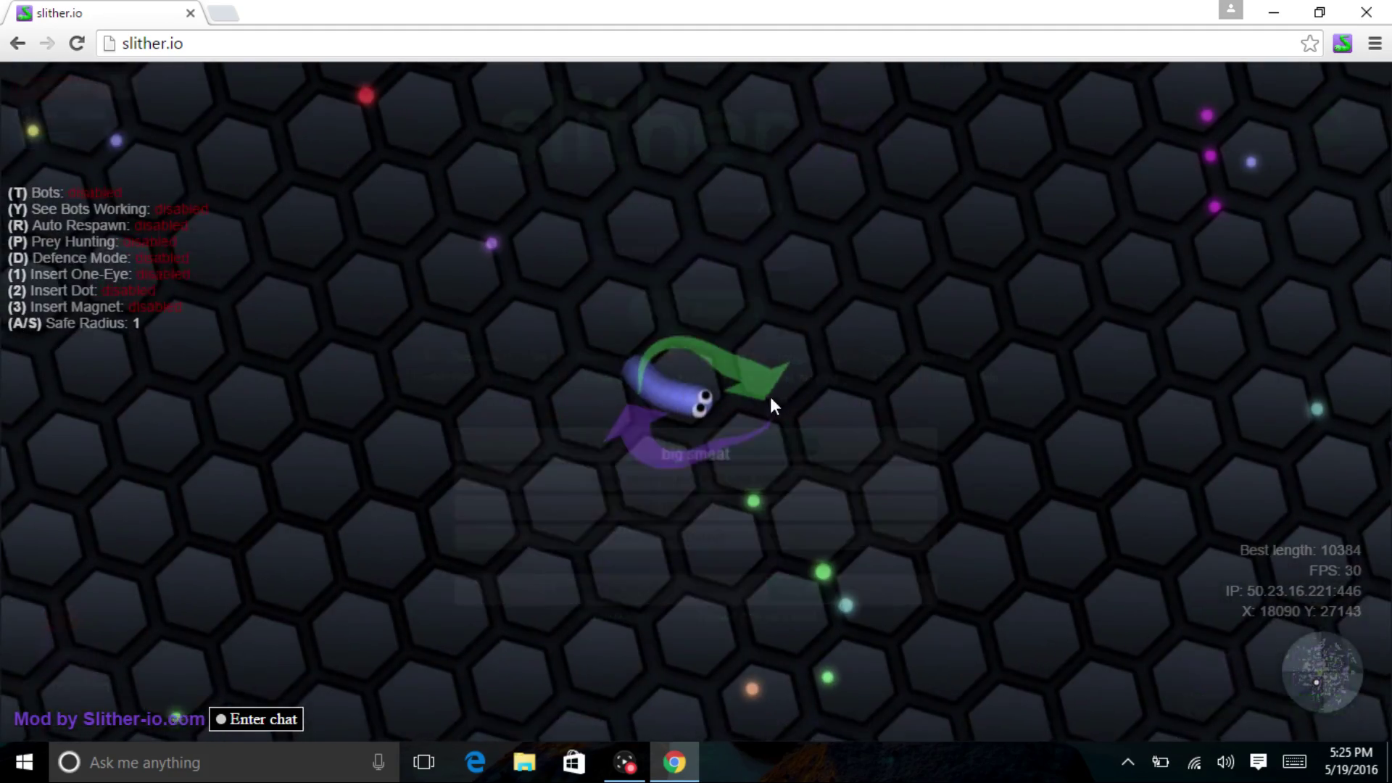
{"action": "key", "text": "t"}
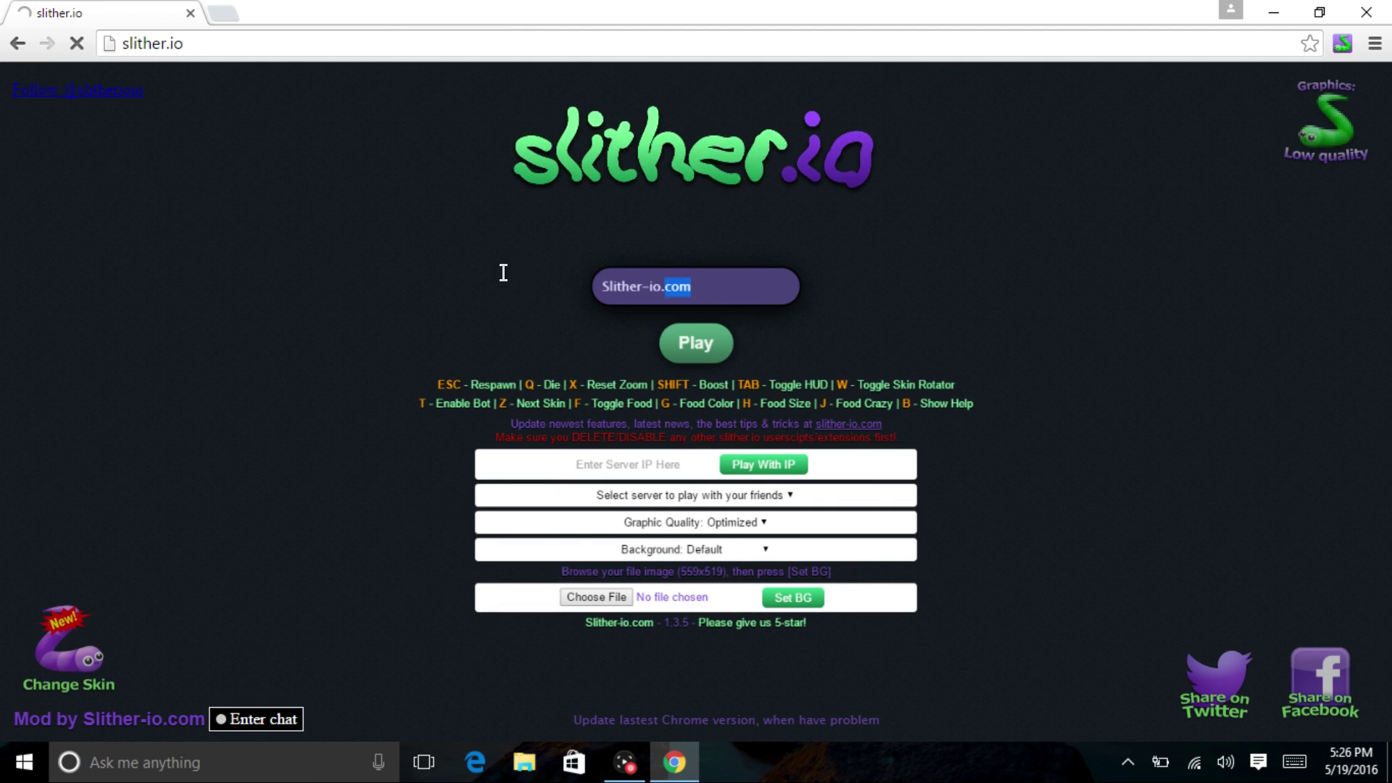
- Clear the old nickname and play a boosted round ending at length 44
{"action": "key", "text": "ctrl+a"}
{"action": "key", "text": "BackSpace"}
{"action": "type", "text": "bi"}
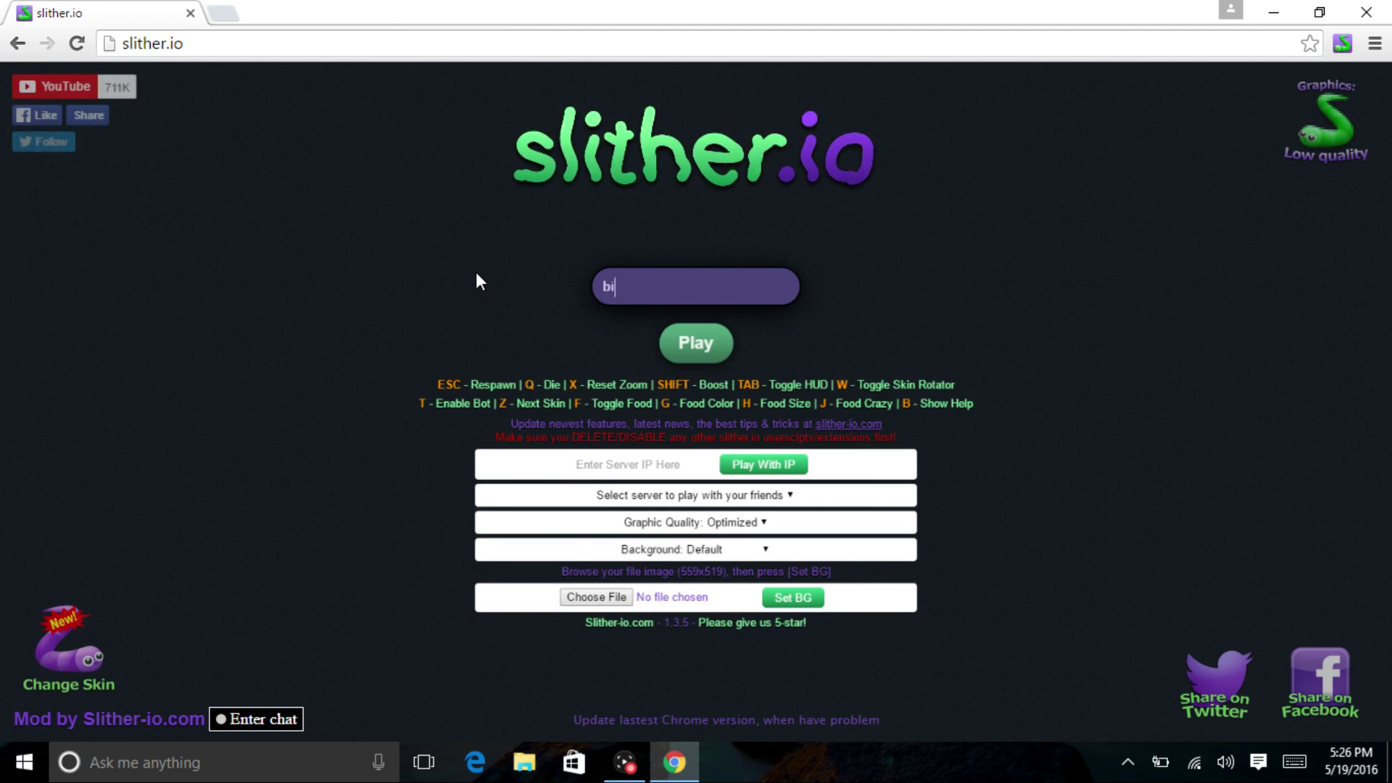
{"action": "type", "text": "g sme"}
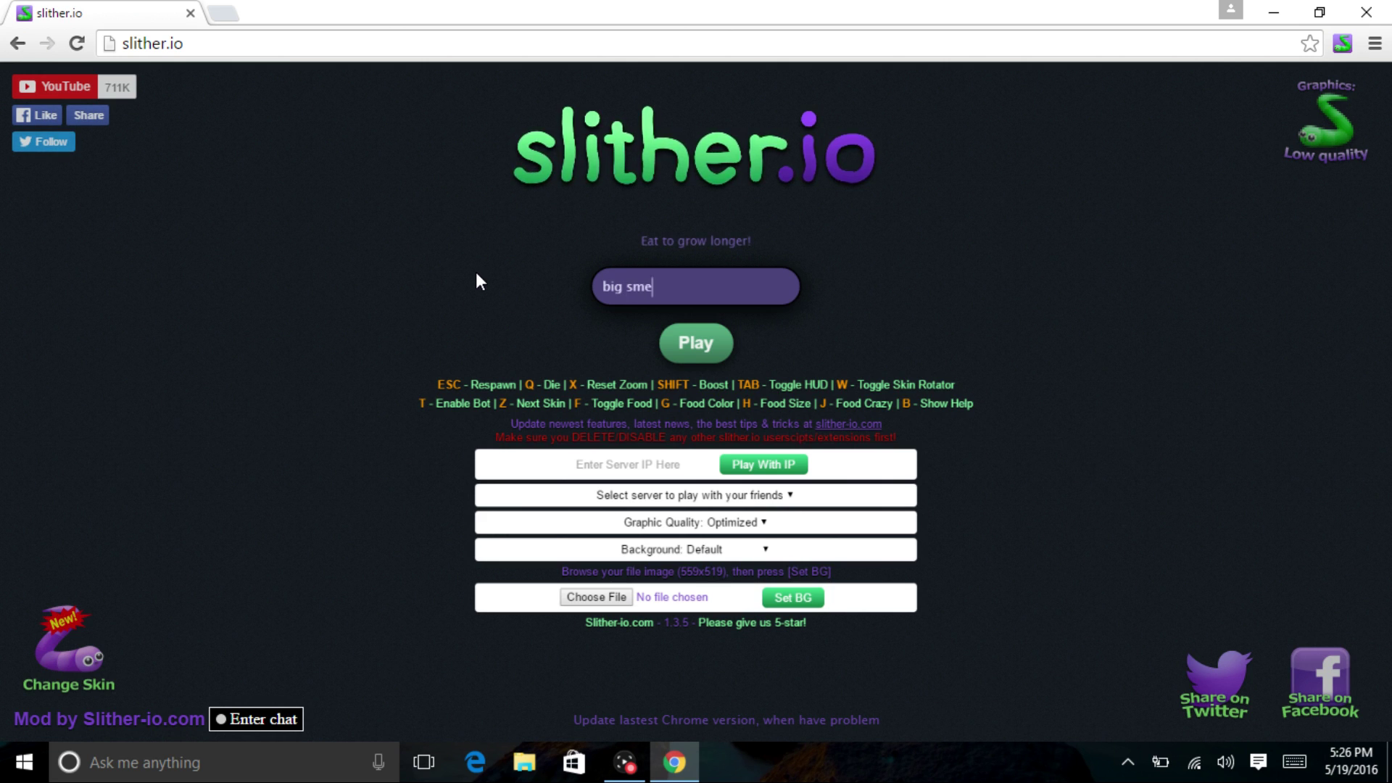
{"action": "type", "text": "at"}
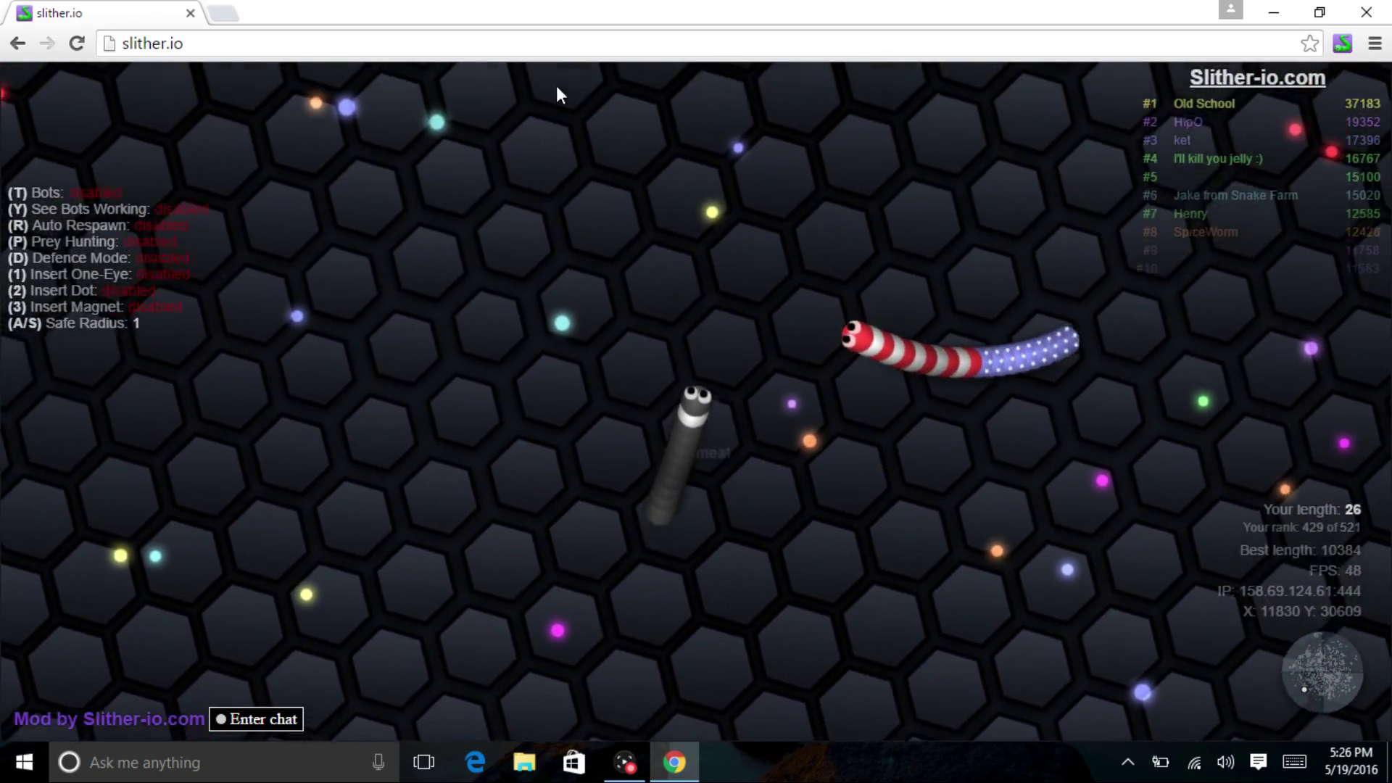
{"action": "left_click_drag", "start_coordinate": [555, 95], "coordinate": [759, 201]}
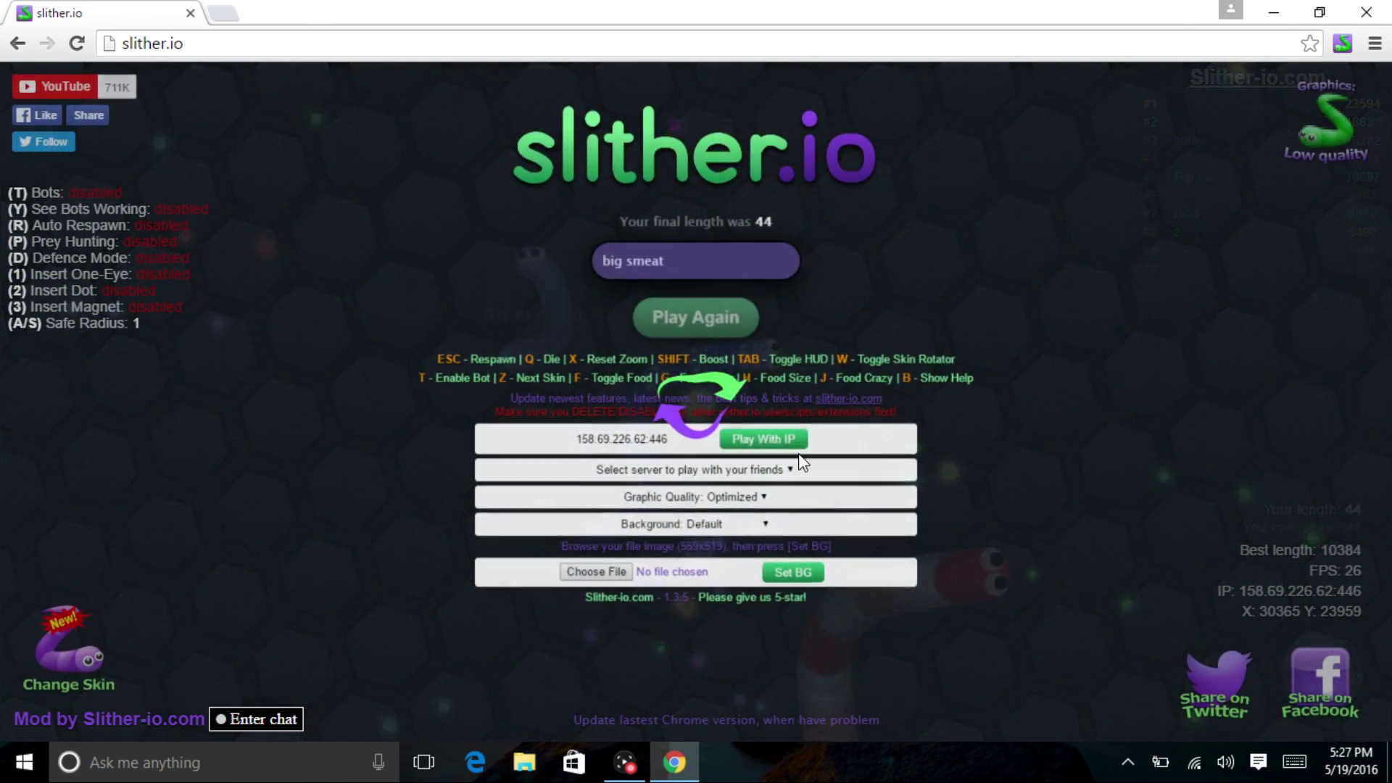
- Start a new round and boost through food trails to a final length of 1249
{"action": "key", "text": "Return"}
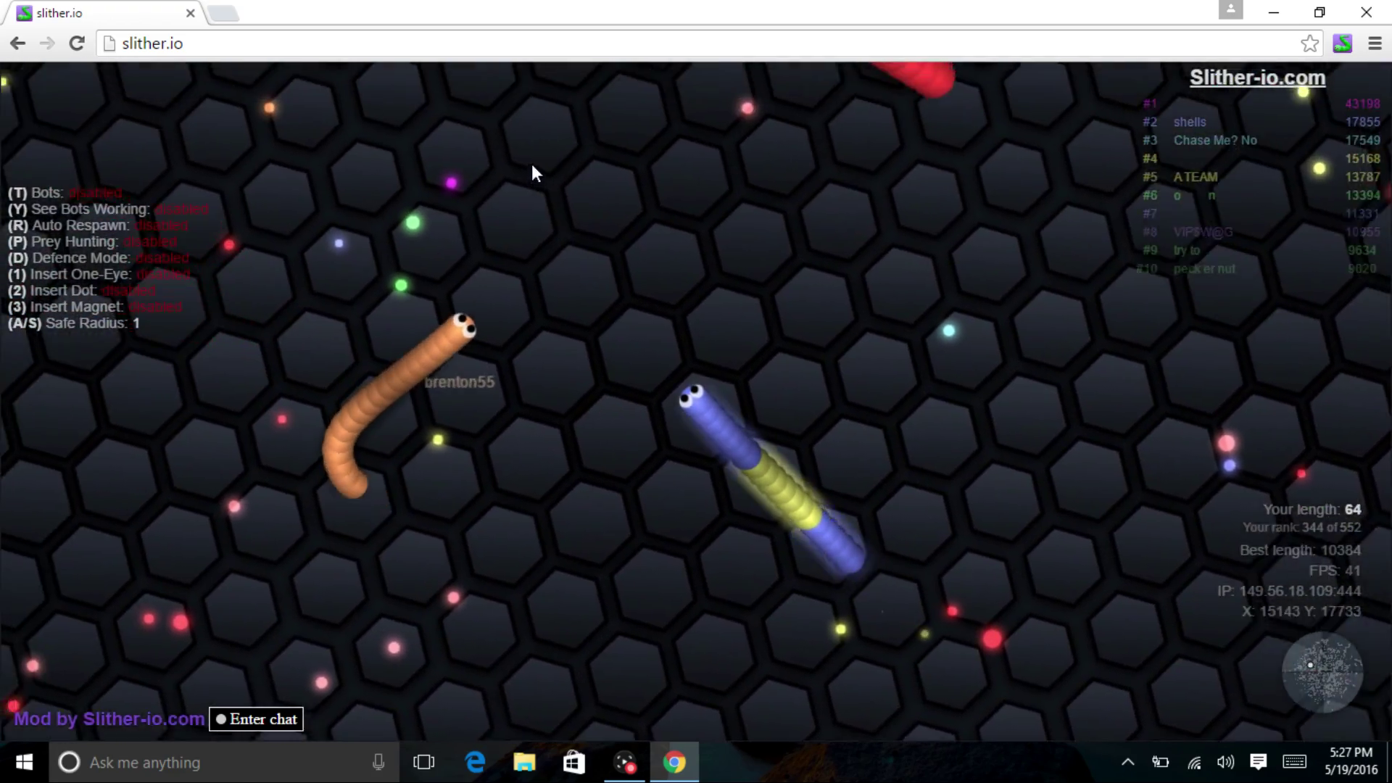
{"action": "left_click_drag", "start_coordinate": [532, 164], "coordinate": [527, 537]}
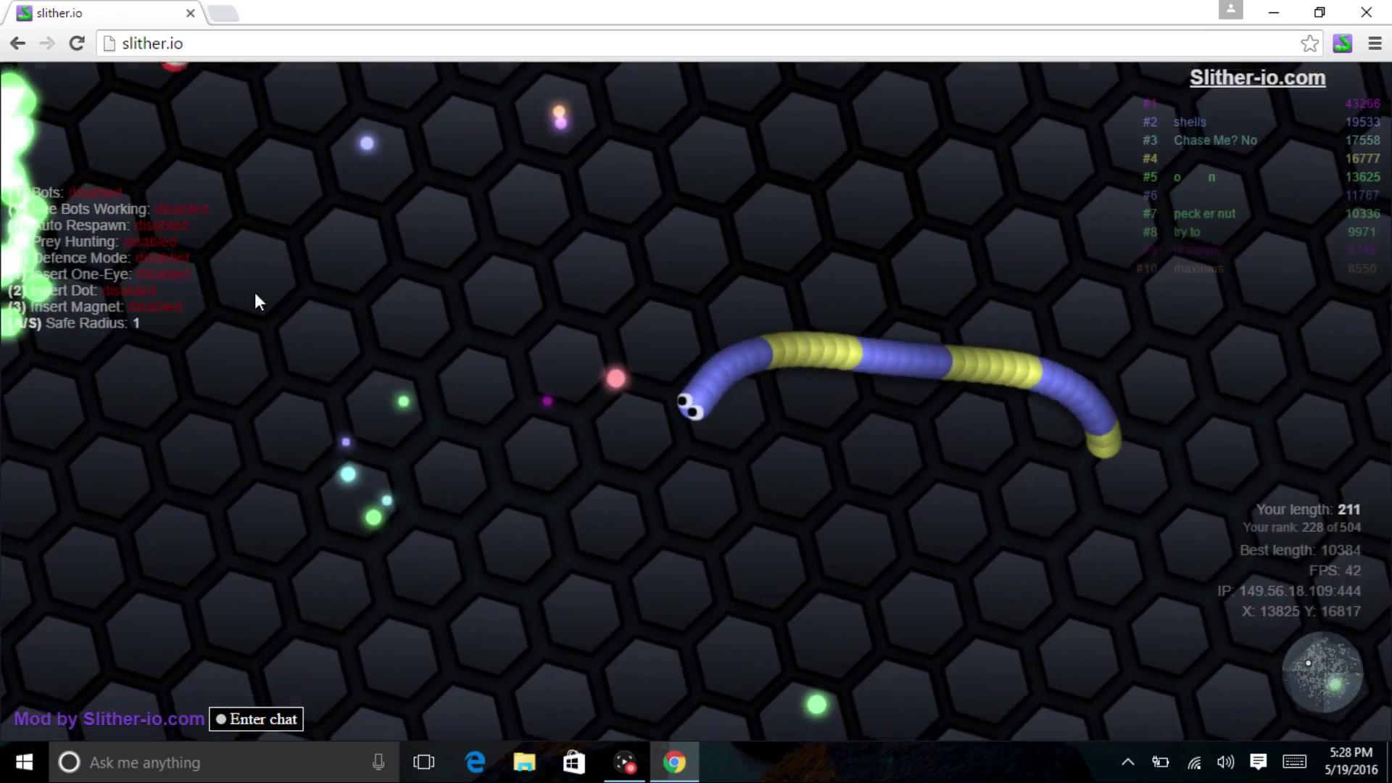
{"action": "left_click_drag", "start_coordinate": [106, 285], "coordinate": [230, 179]}
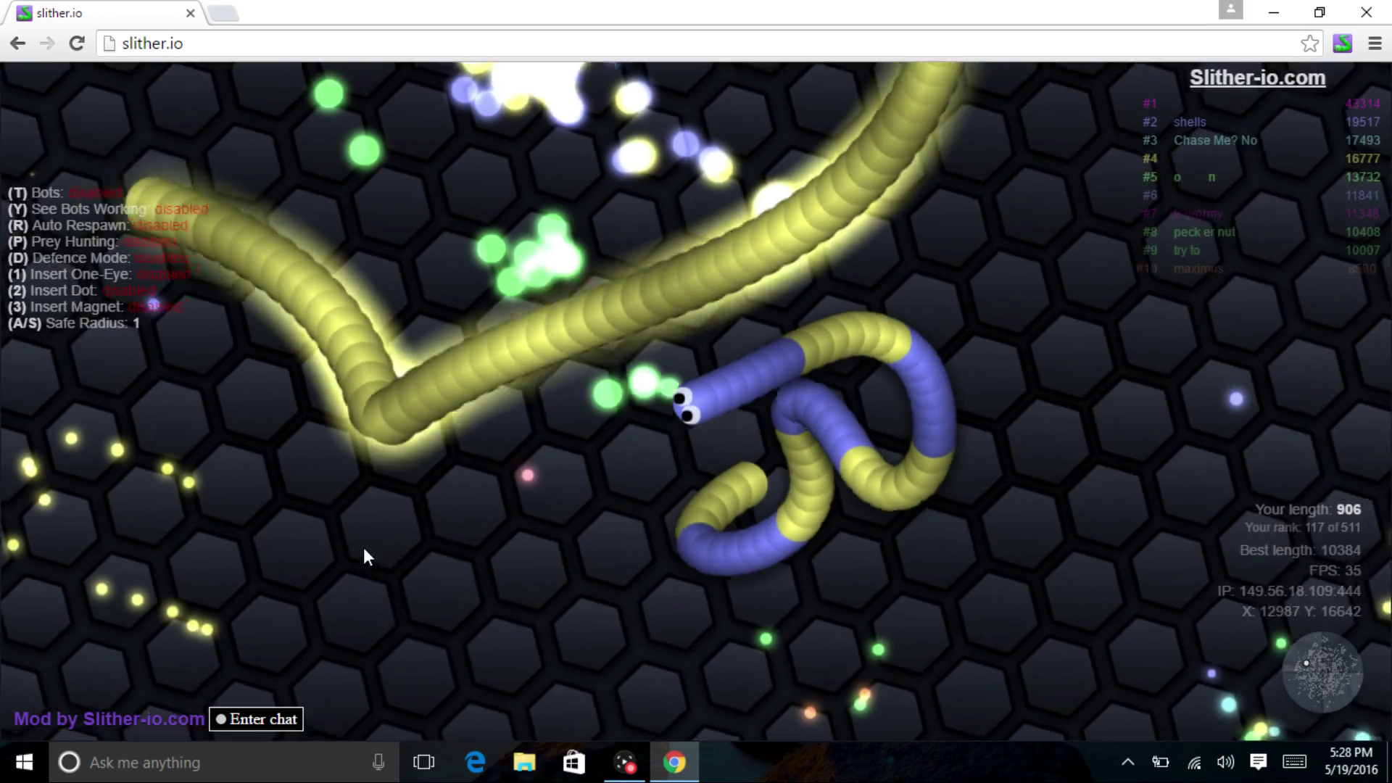
{"action": "mouse_move", "coordinate": [298, 259]}
{"action": "left_mouse_down"}
{"action": "mouse_move", "coordinate": [661, 82]}
{"action": "mouse_move", "coordinate": [506, 424]}
{"action": "left_mouse_up"}
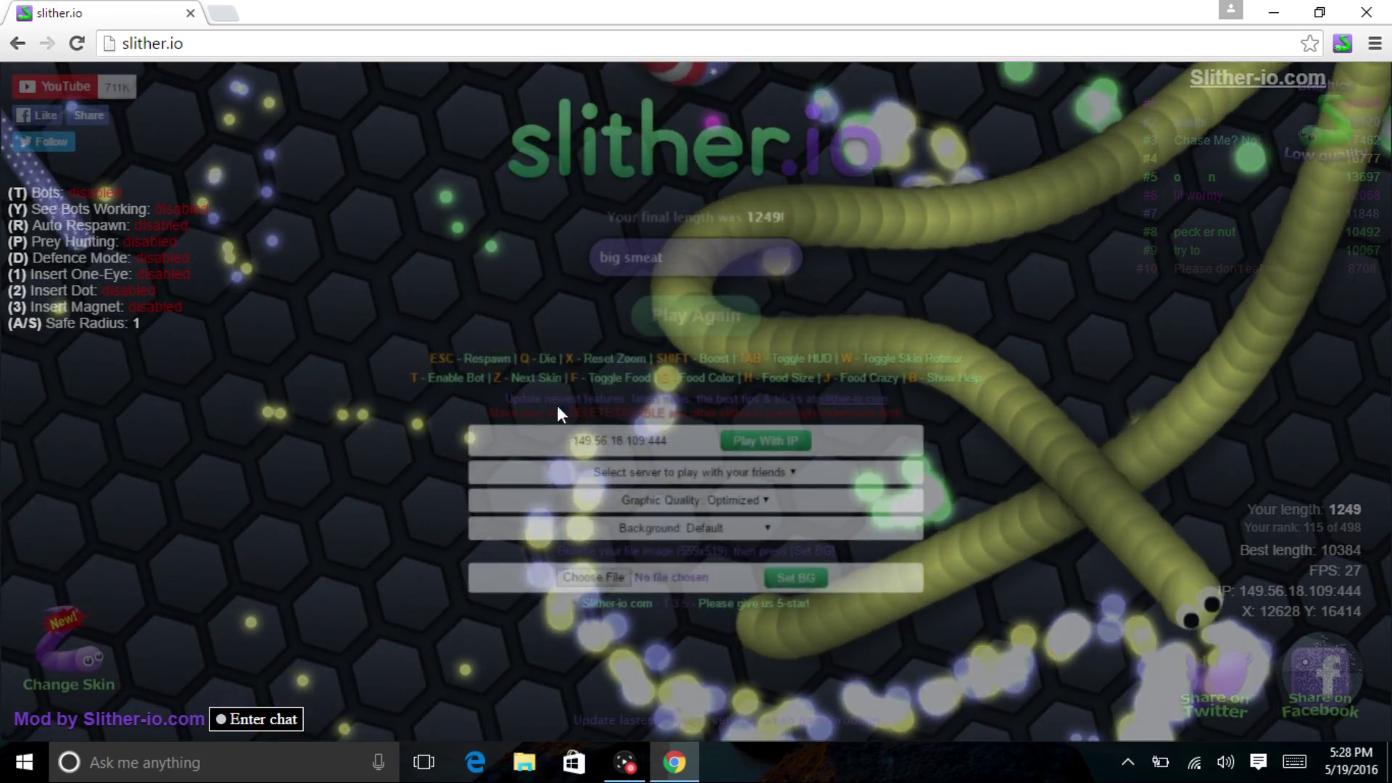
- Play a short boosted round, then respawn and steer downward while boosting
{"action": "key", "text": "Return"}
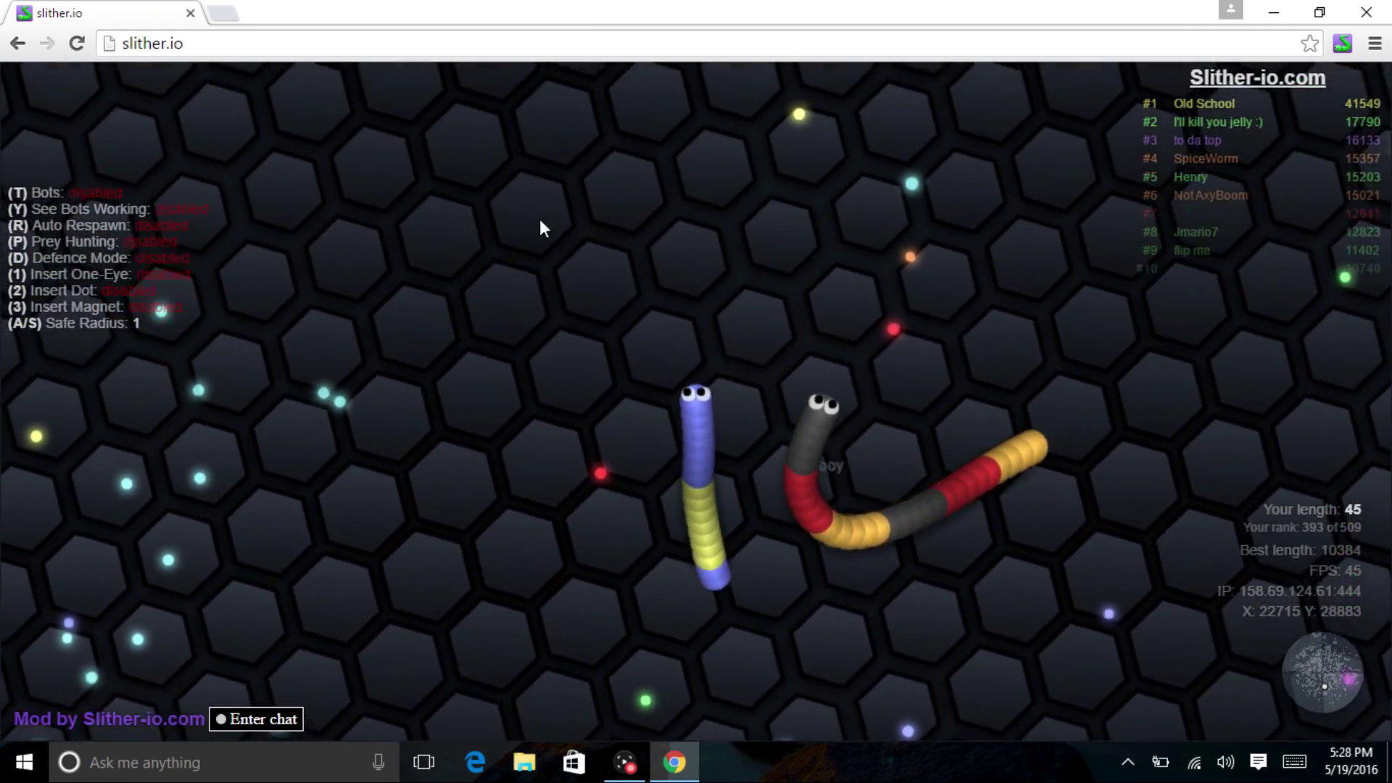
{"action": "left_click_drag", "start_coordinate": [951, 217], "coordinate": [969, 341]}
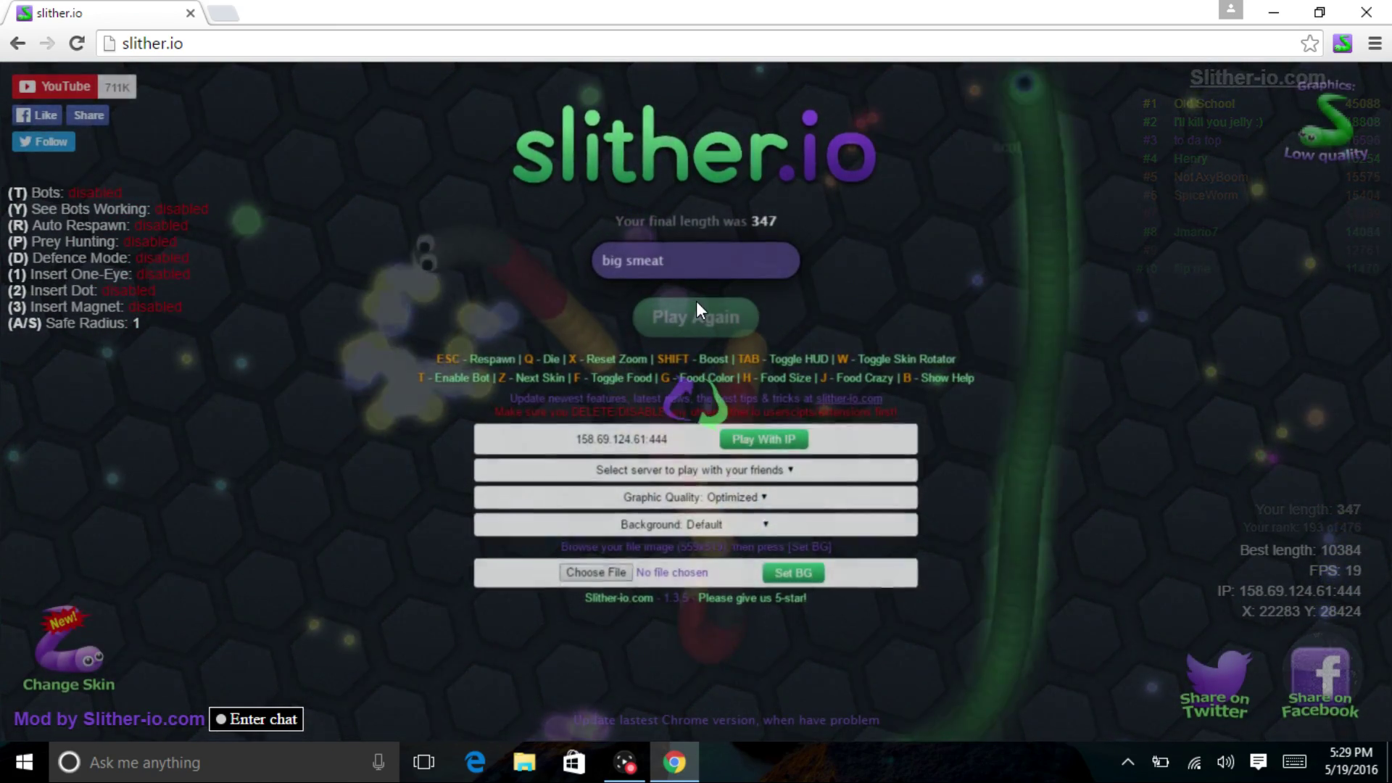
{"action": "left_click", "coordinate": [697, 314]}
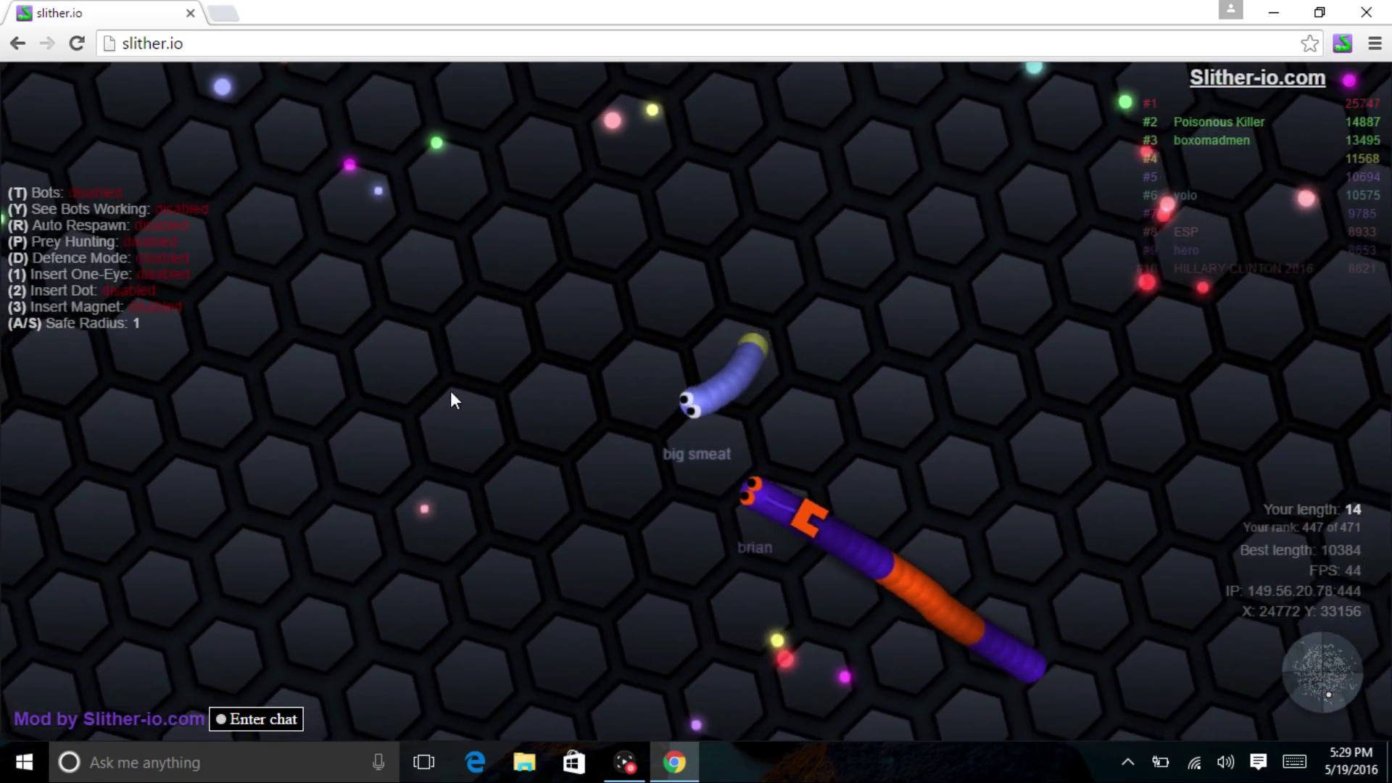
{"action": "mouse_move", "coordinate": [454, 400]}
{"action": "left_mouse_down"}
{"action": "mouse_move", "coordinate": [507, 534]}
{"action": "mouse_move", "coordinate": [503, 573]}
{"action": "mouse_move", "coordinate": [622, 671]}
{"action": "mouse_move", "coordinate": [769, 580]}
{"action": "left_mouse_up"}
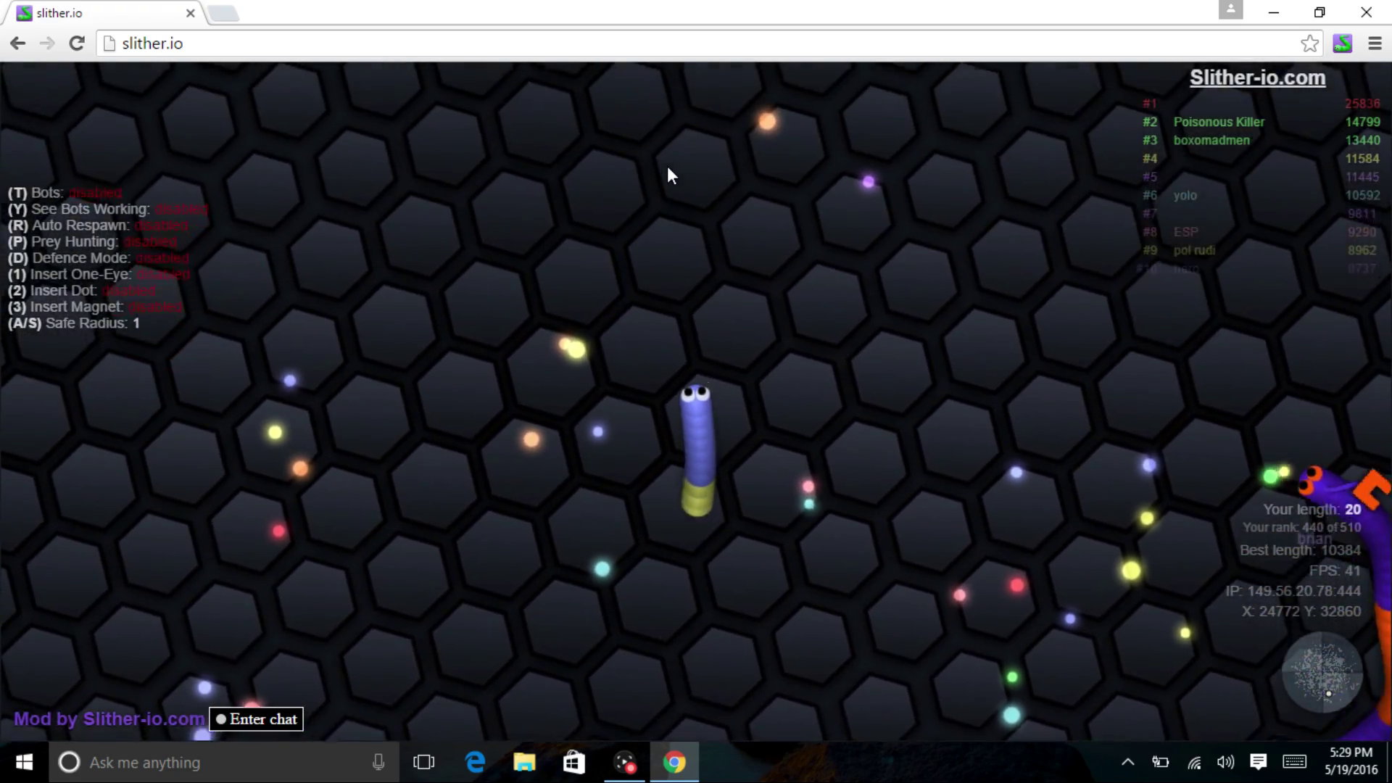
- Enable the magnet and one-eye mods and boost through crowds toward length 230
{"action": "key", "text": "3"}
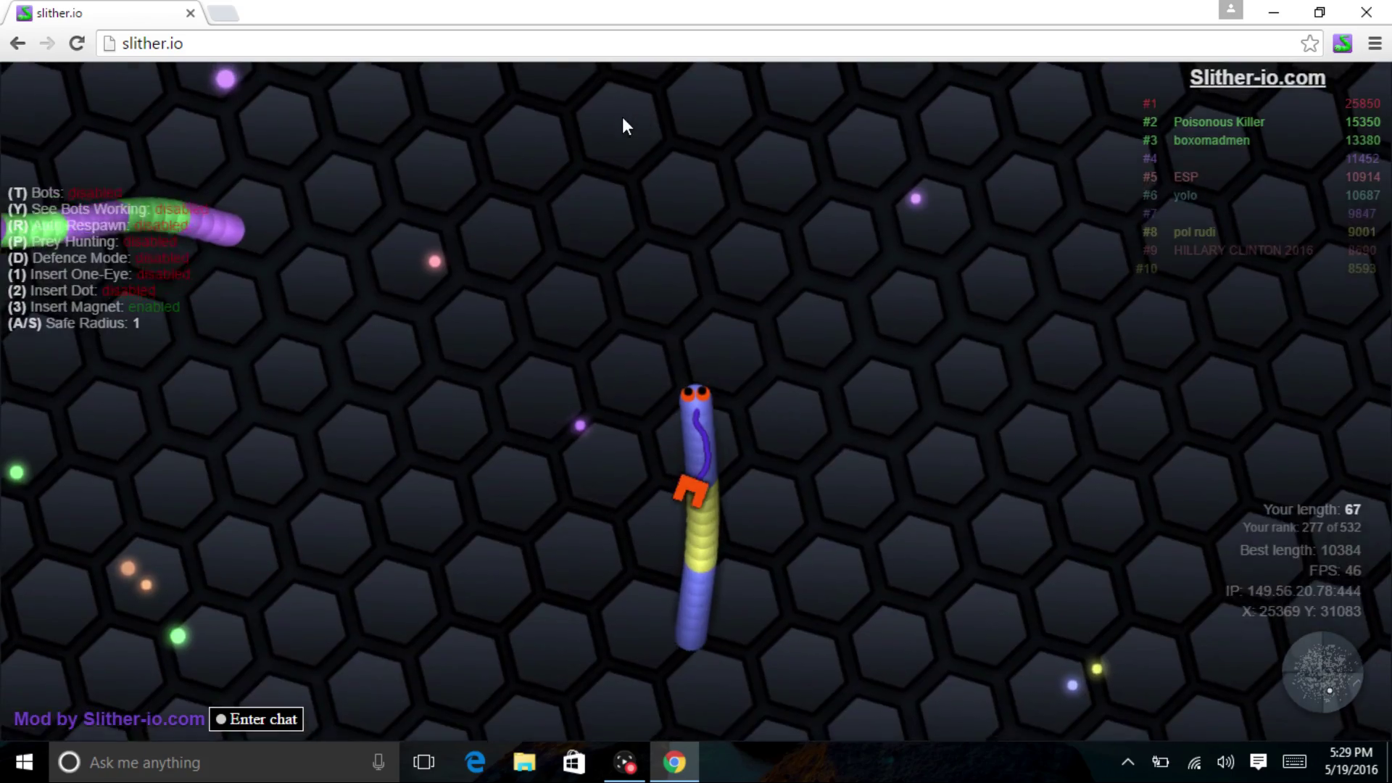
{"action": "key", "text": "1"}
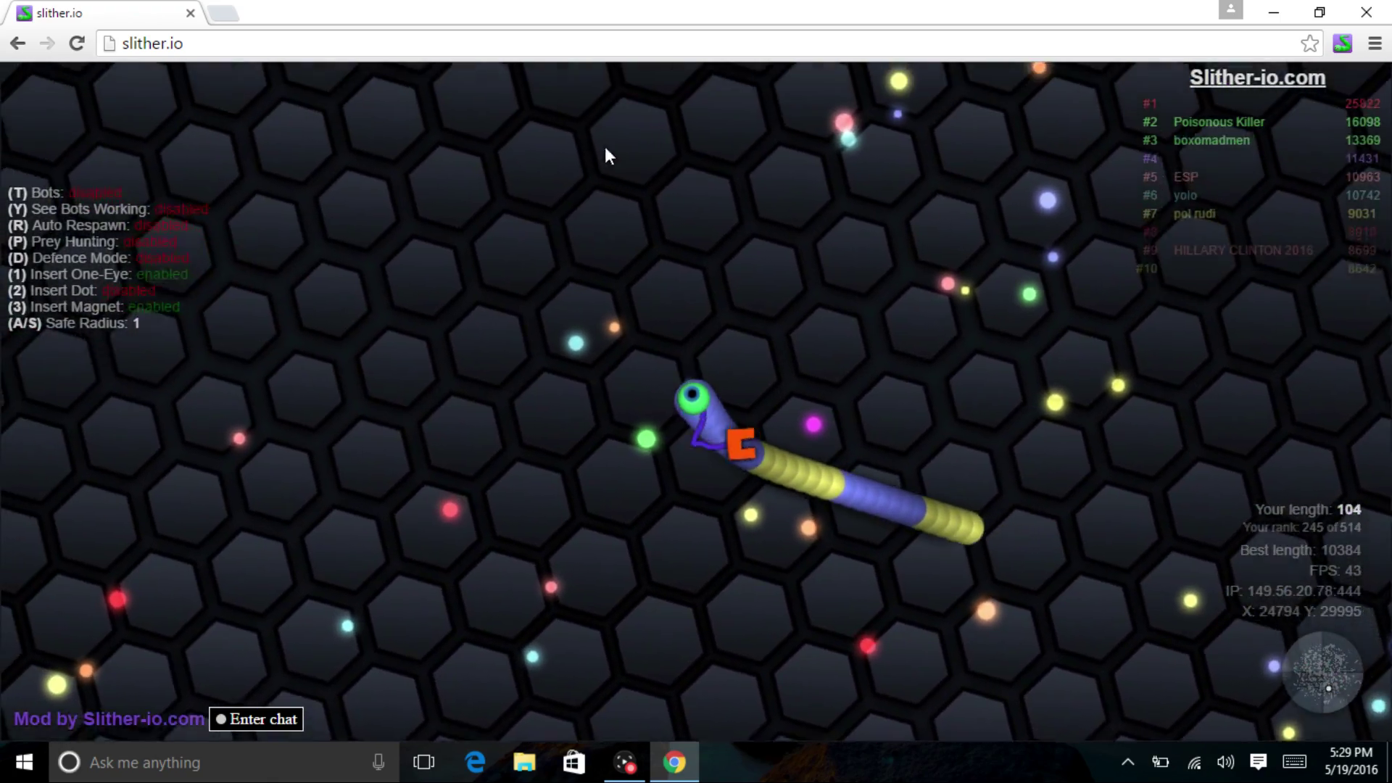
{"action": "scroll", "coordinate": [898, 141], "scroll_direction": "down", "scroll_amount": 3}
{"action": "scroll", "coordinate": [921, 143], "scroll_direction": "down", "scroll_amount": 2}
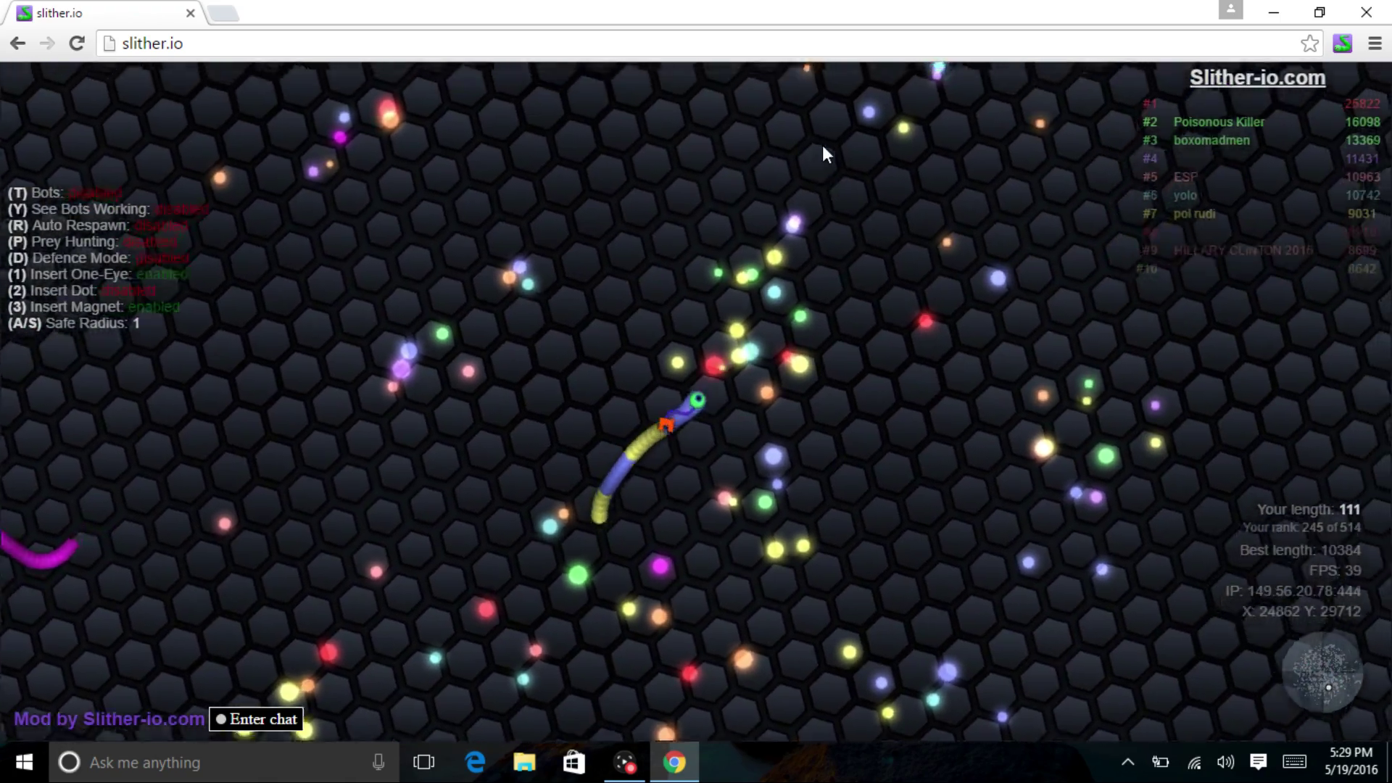
{"action": "scroll", "coordinate": [822, 153], "scroll_direction": "down", "scroll_amount": 3}
{"action": "scroll", "coordinate": [501, 341], "scroll_direction": "up", "scroll_amount": 2}
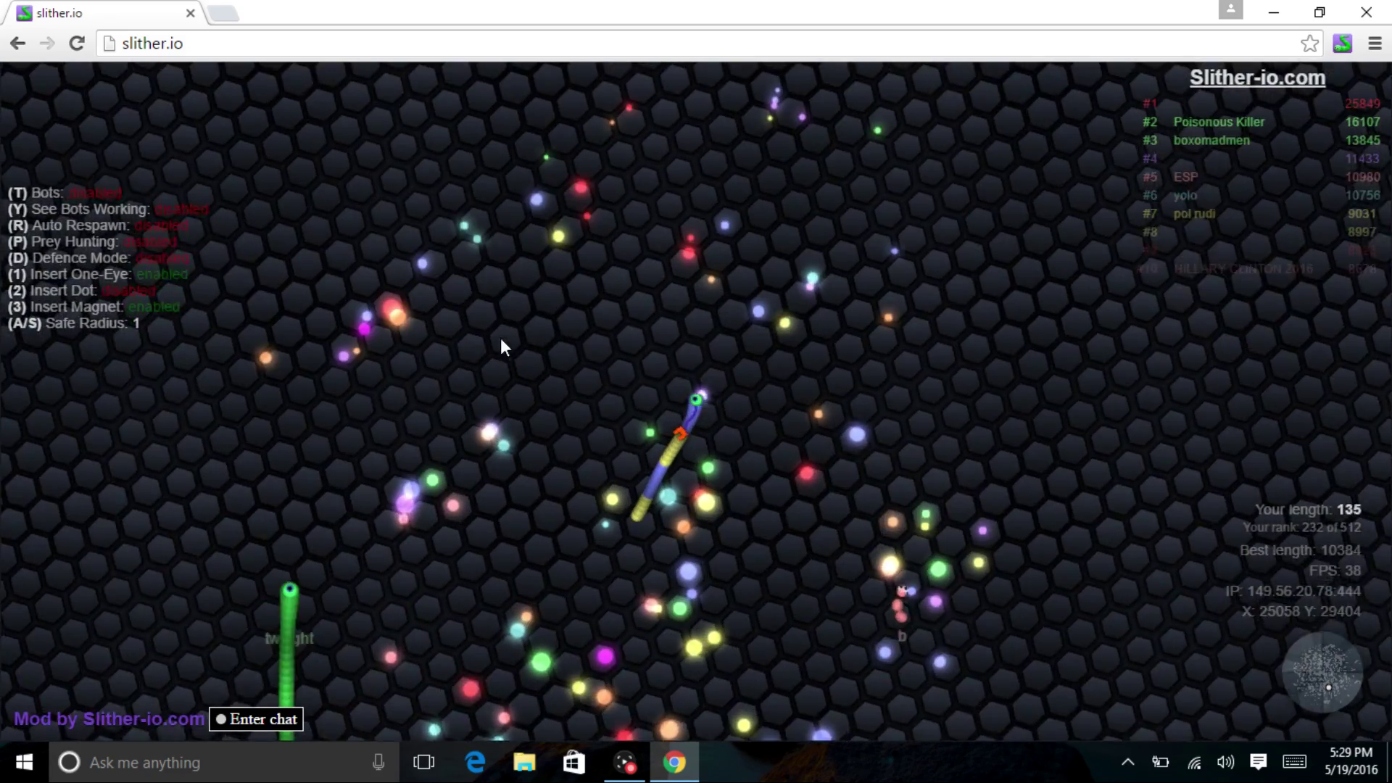
{"action": "scroll", "coordinate": [500, 316], "scroll_direction": "up", "scroll_amount": 2}
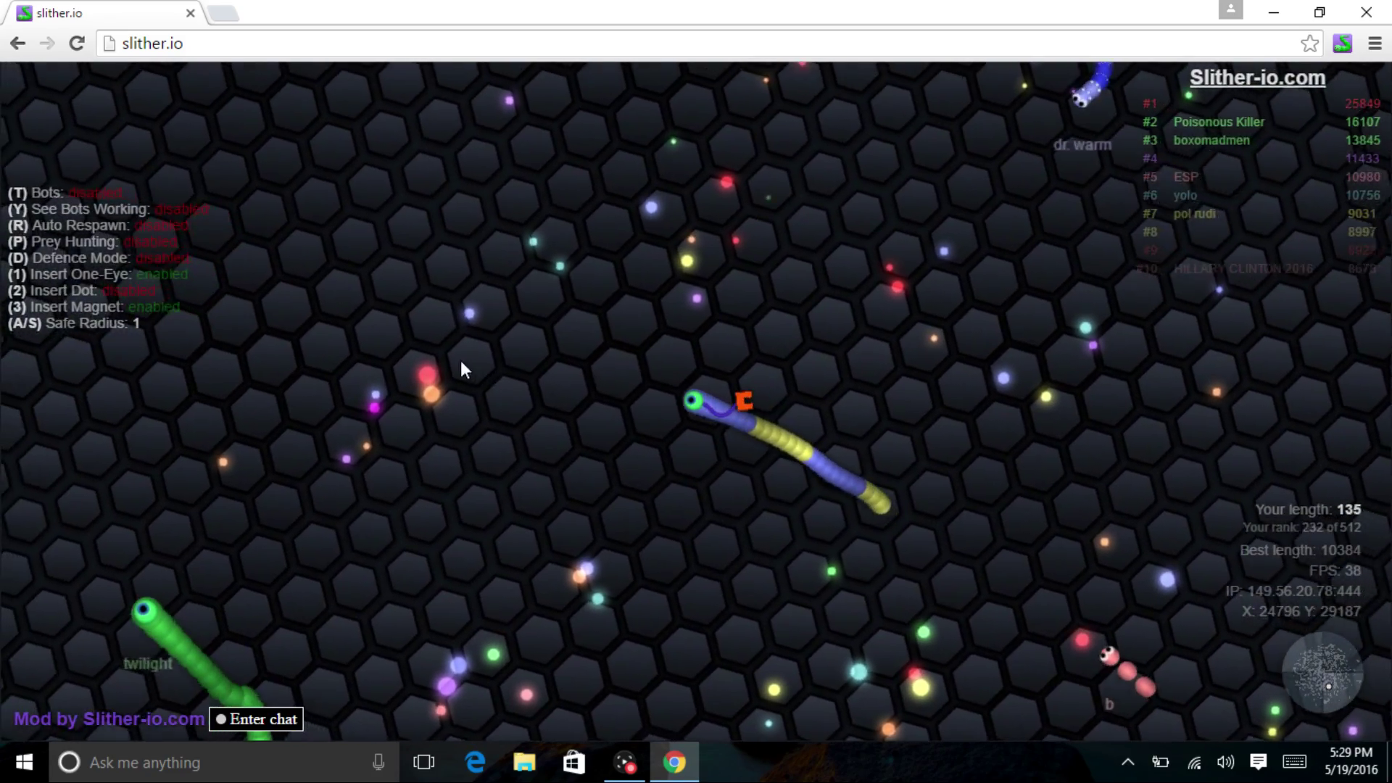
{"action": "mouse_move", "coordinate": [461, 364]}
{"action": "left_mouse_down"}
{"action": "mouse_move", "coordinate": [578, 133]}
{"action": "mouse_move", "coordinate": [758, 275]}
{"action": "left_mouse_up"}
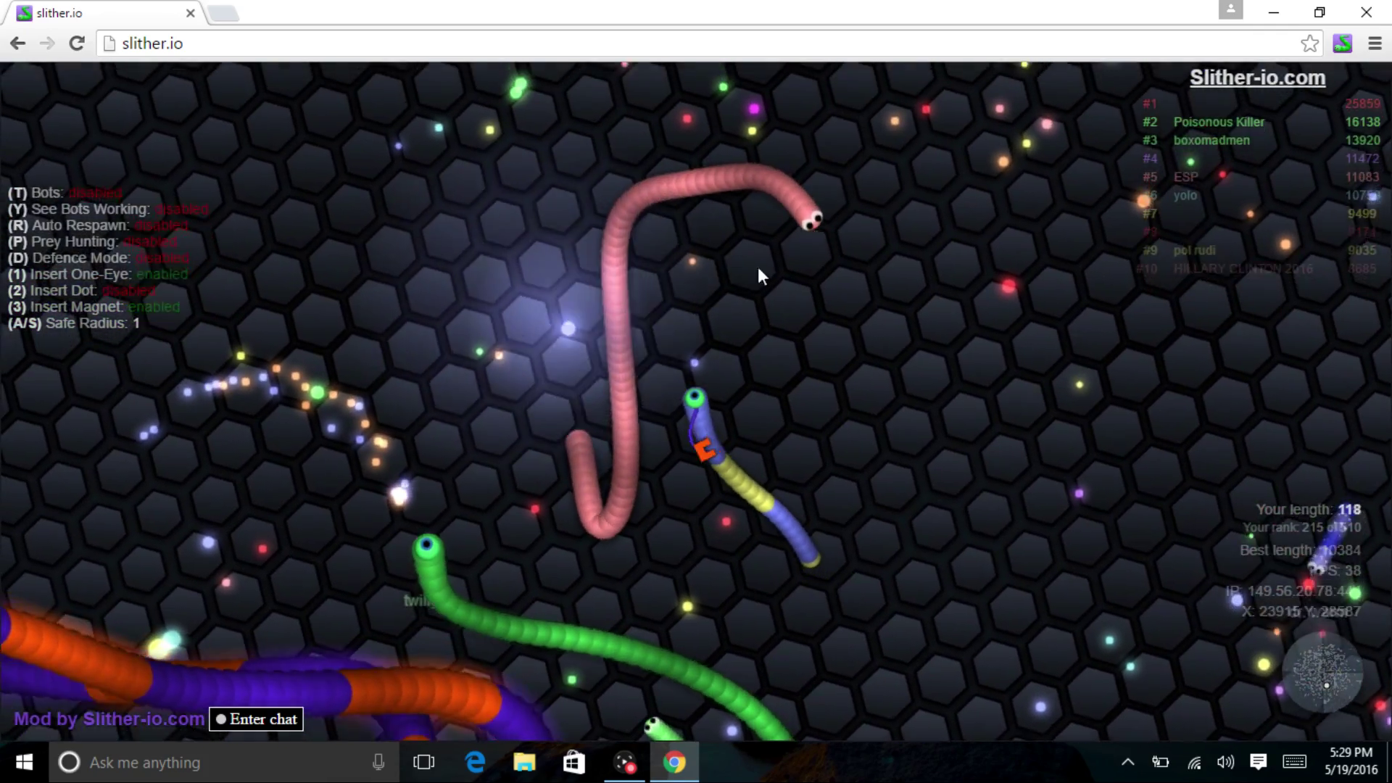
{"action": "scroll", "coordinate": [875, 425], "scroll_direction": "up", "scroll_amount": 3}
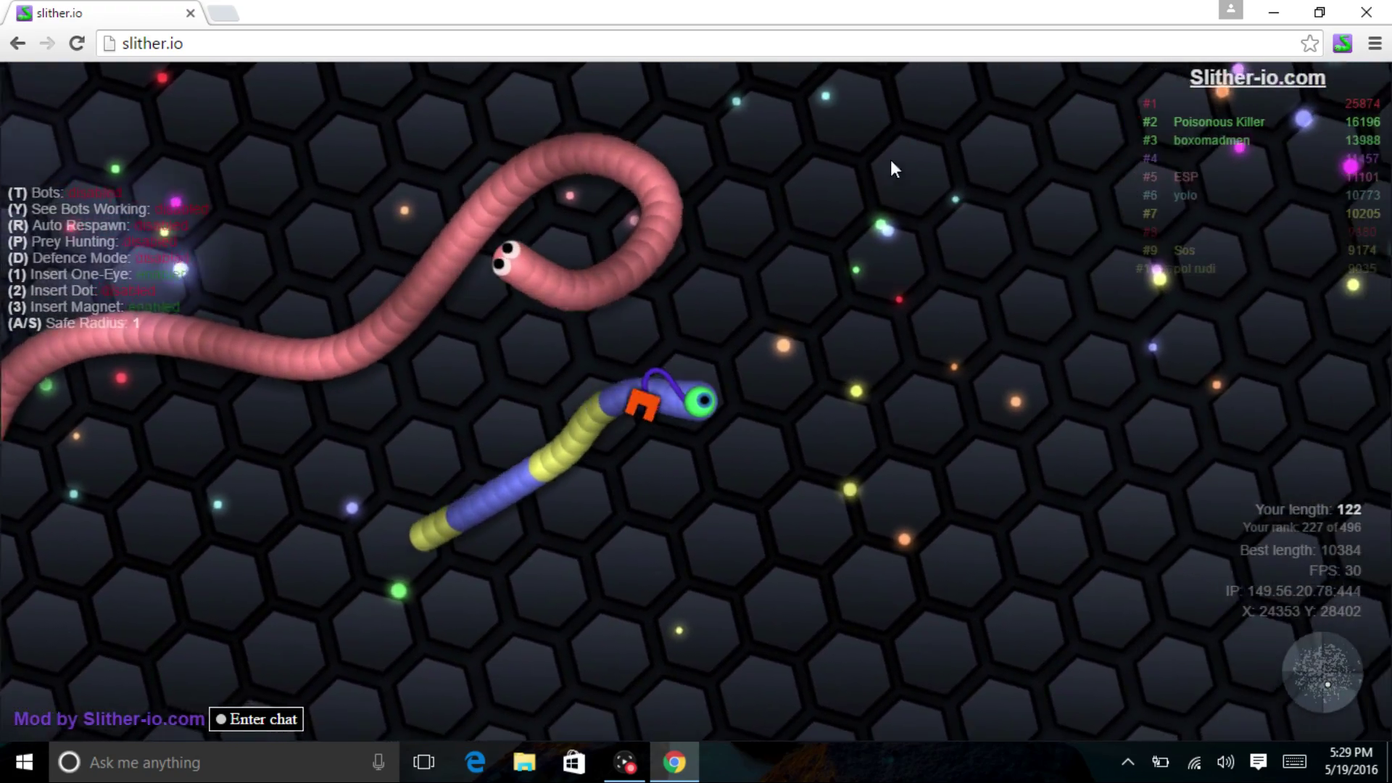
{"action": "scroll", "coordinate": [652, 125], "scroll_direction": "down", "scroll_amount": 4}
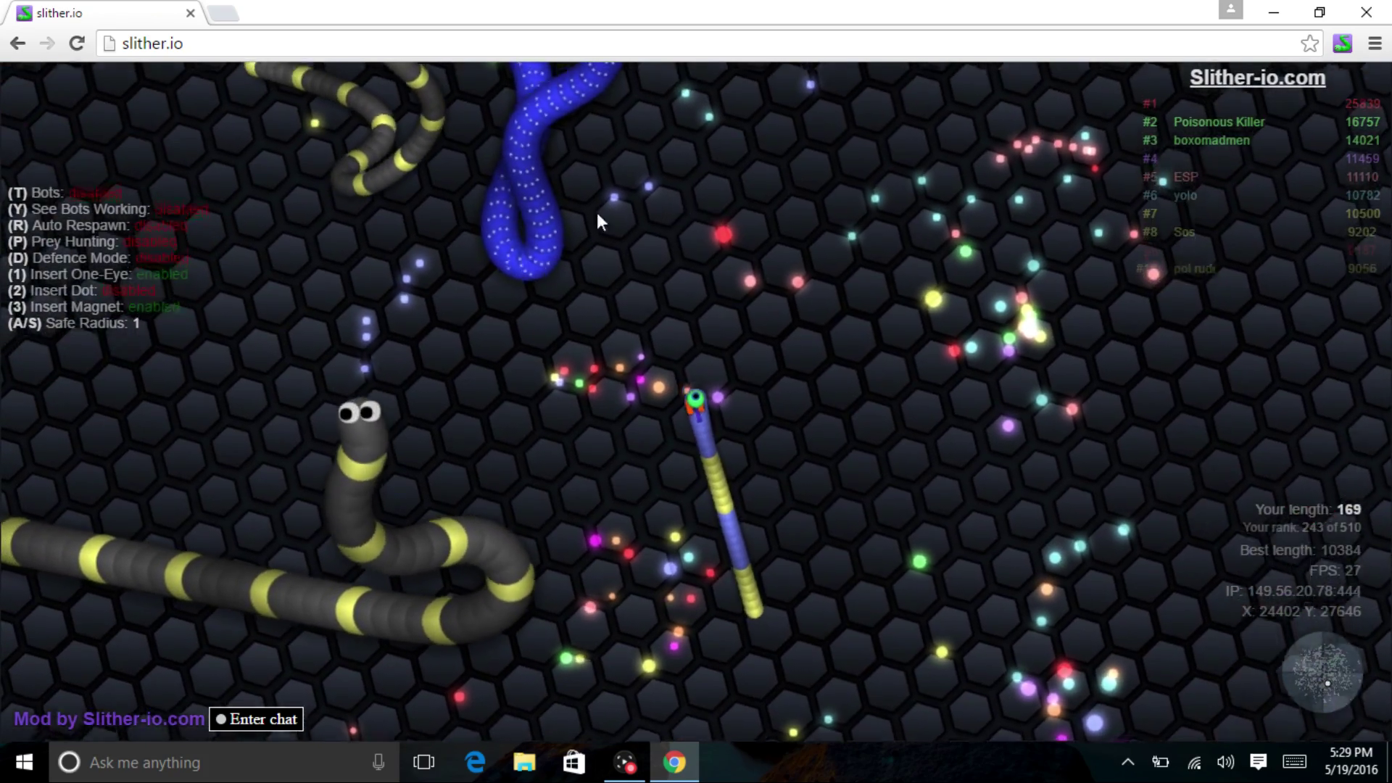
{"action": "scroll", "coordinate": [533, 359], "scroll_direction": "up", "scroll_amount": 3}
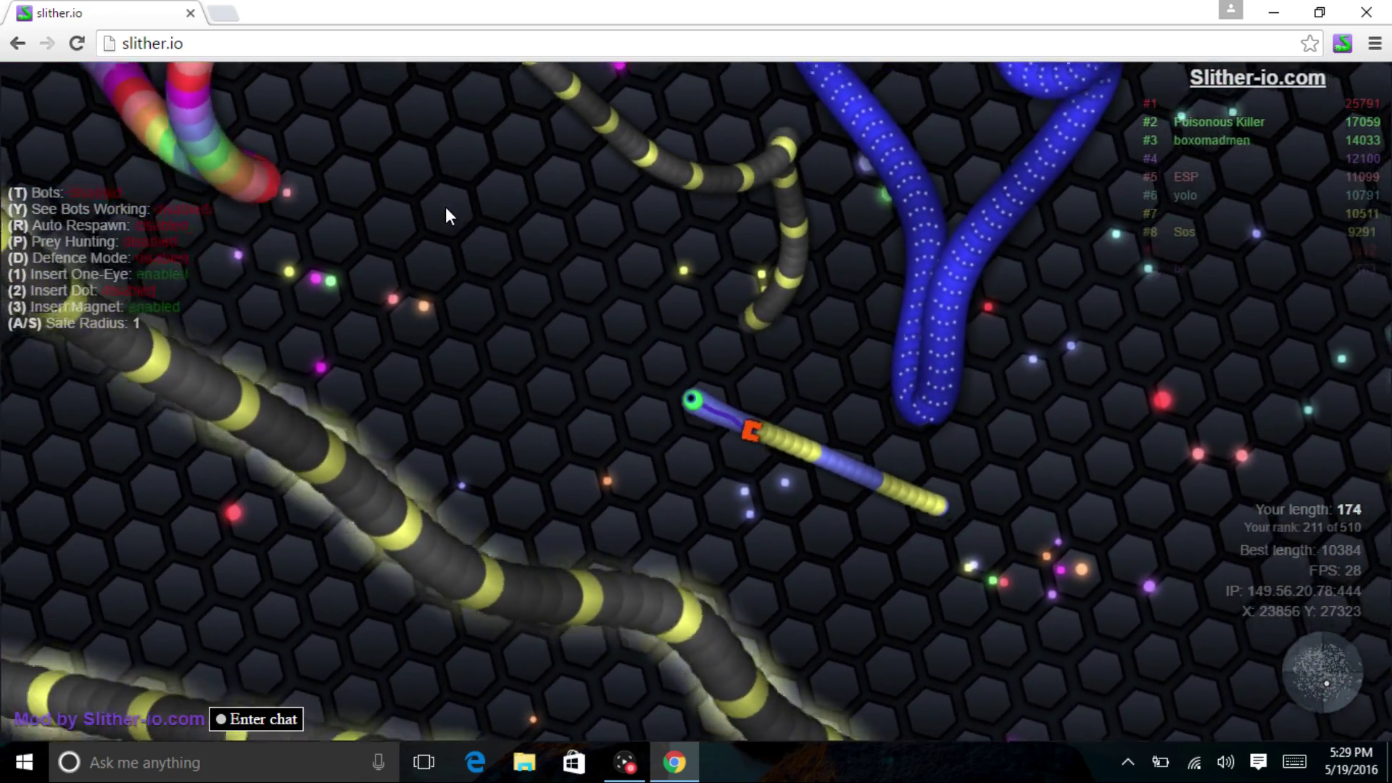
{"action": "left_click_drag", "start_coordinate": [447, 208], "coordinate": [461, 434]}
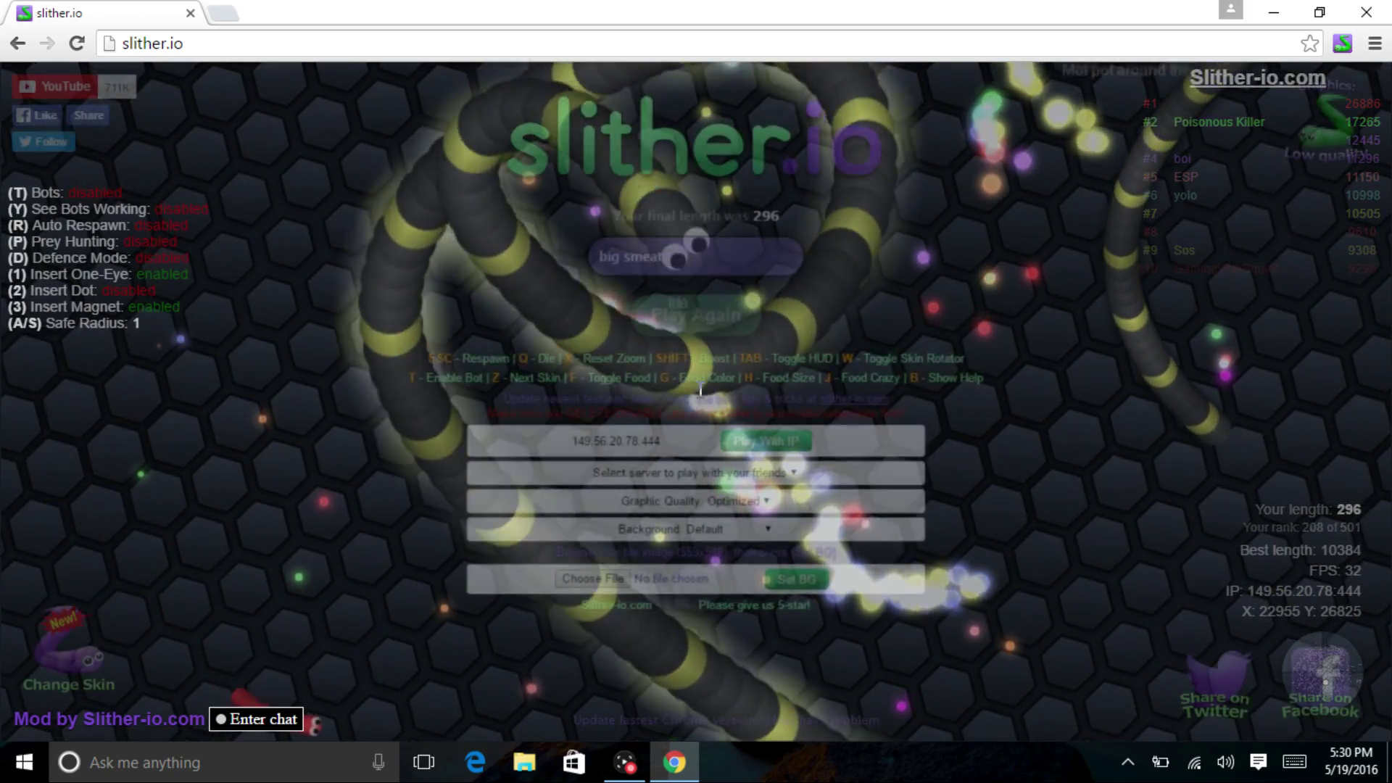
- Start a new round from the game-over screen showing final length 296
{"action": "left_click", "coordinate": [684, 318]}
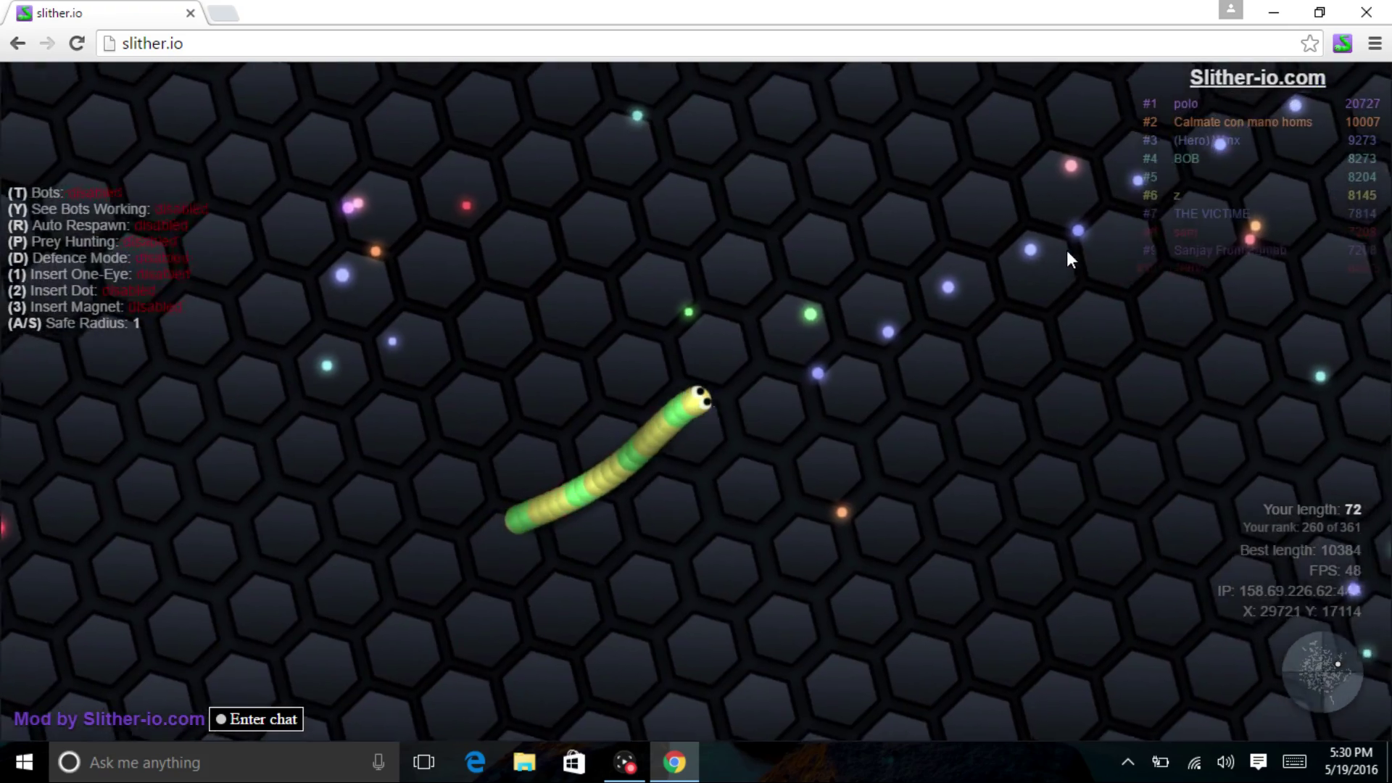
- Re-enable one-eye and magnet mods, play until death at length 133, then open Game Capture HD
{"action": "key", "text": "1"}
{"action": "key", "text": "3"}
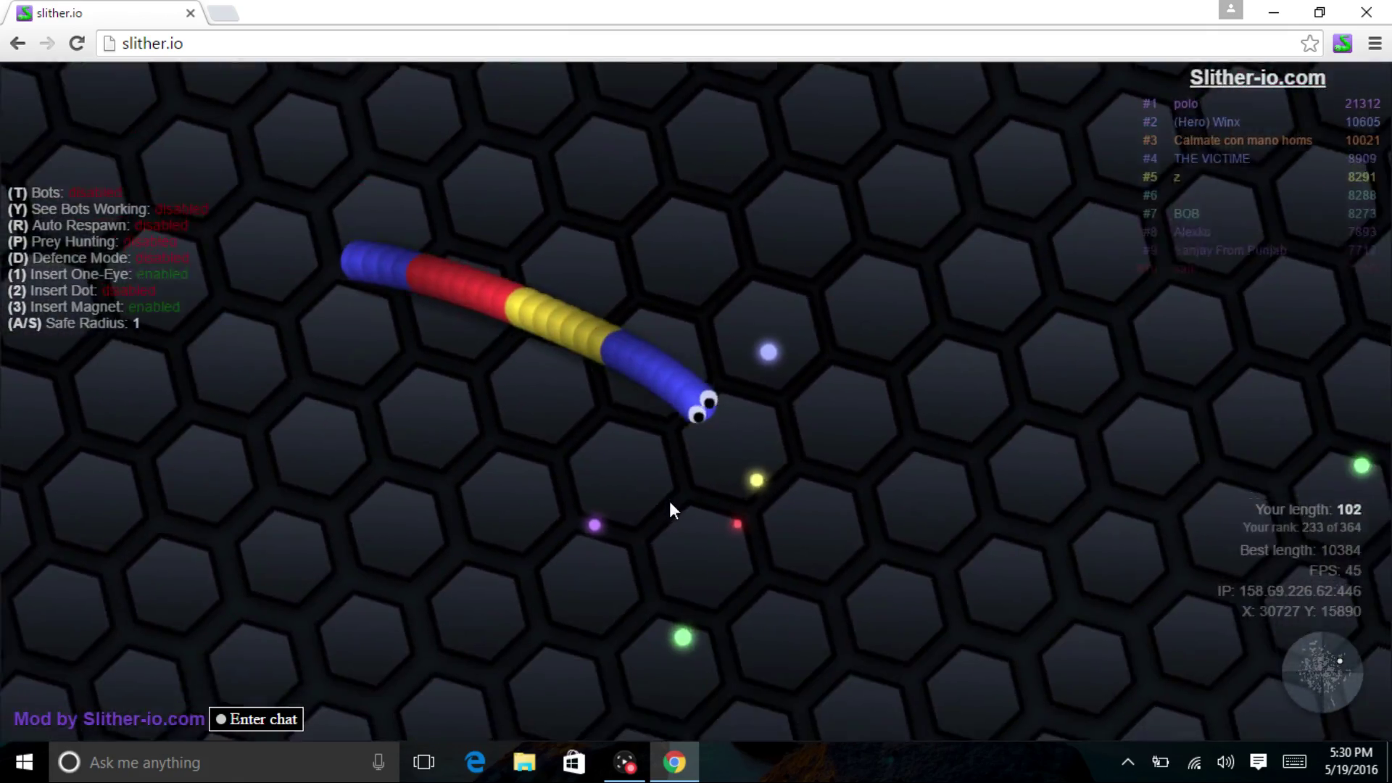
{"action": "scroll", "coordinate": [589, 511], "scroll_direction": "down", "scroll_amount": 5}
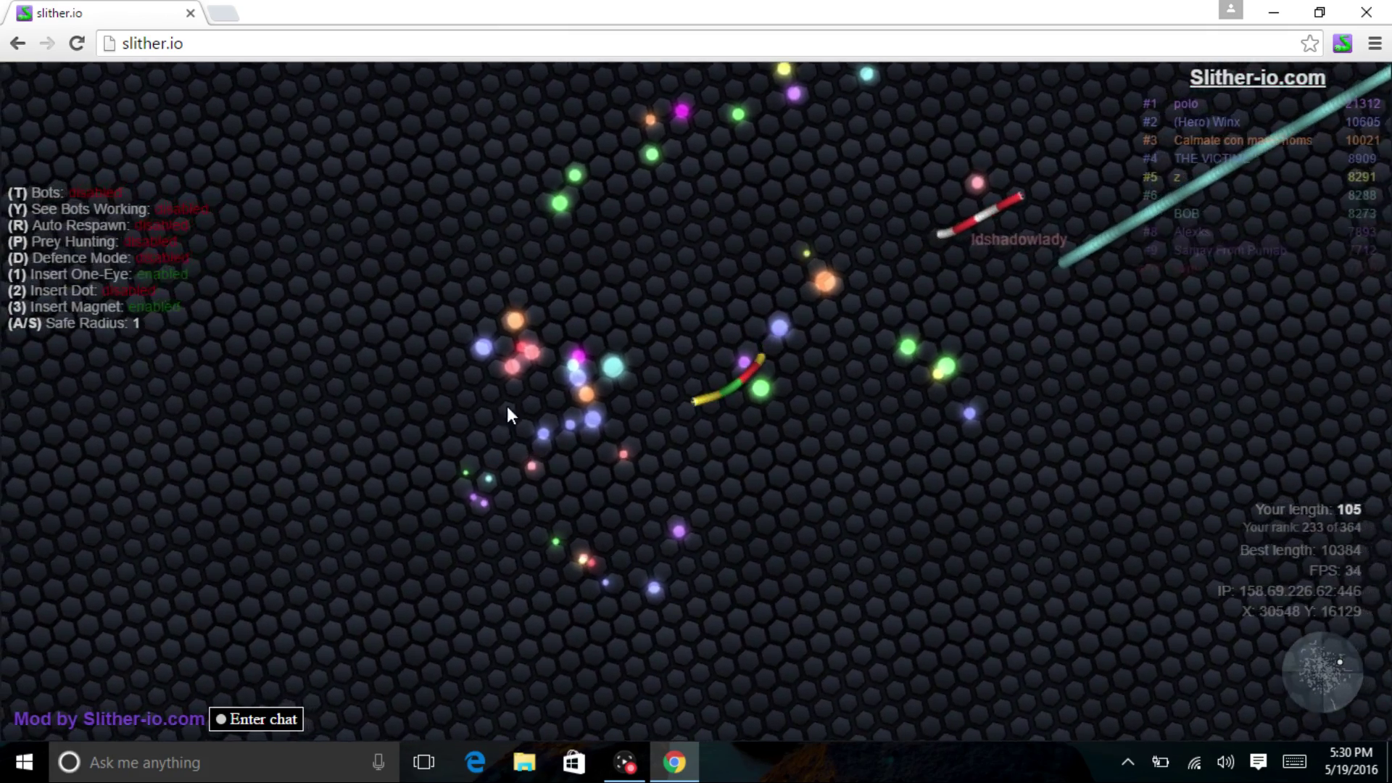
{"action": "scroll", "coordinate": [593, 315], "scroll_direction": "up", "scroll_amount": 5}
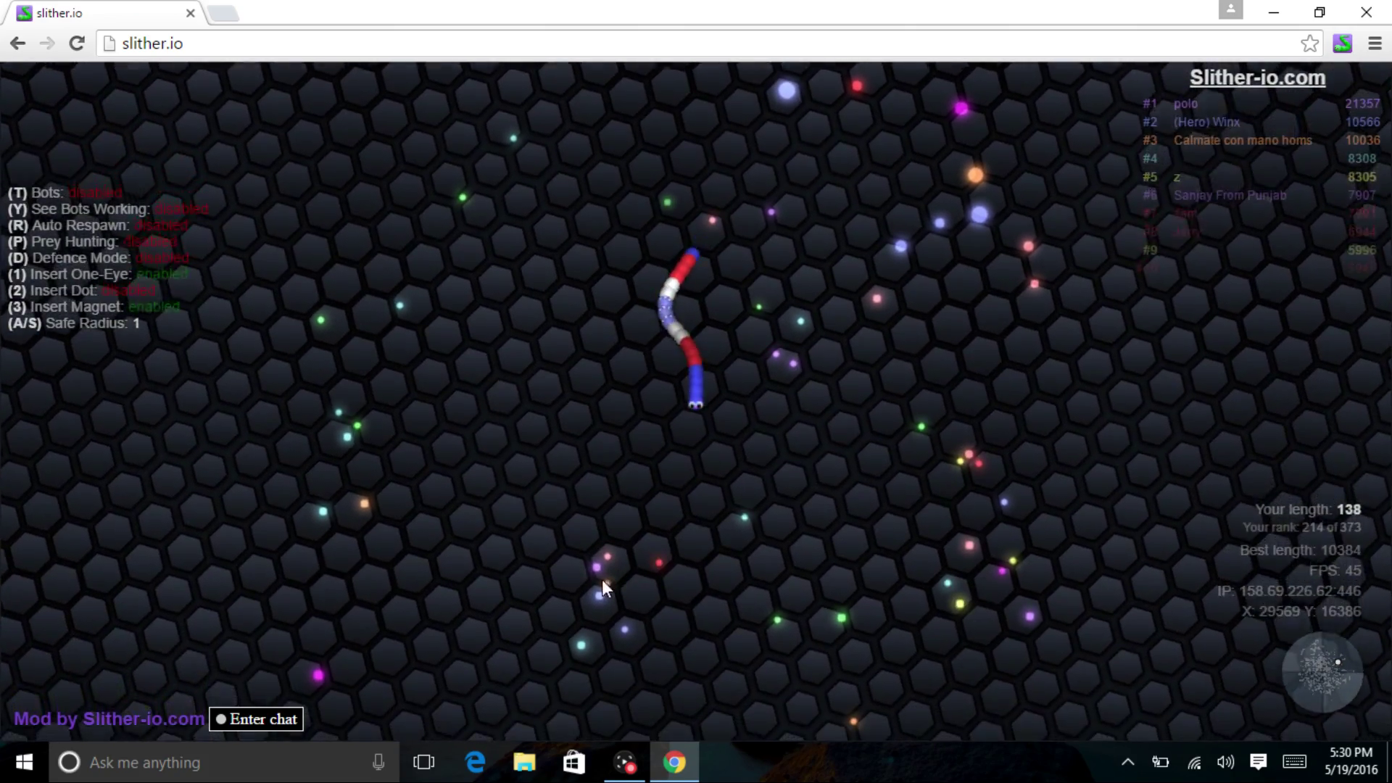
{"action": "left_click_drag", "start_coordinate": [601, 580], "coordinate": [514, 623]}
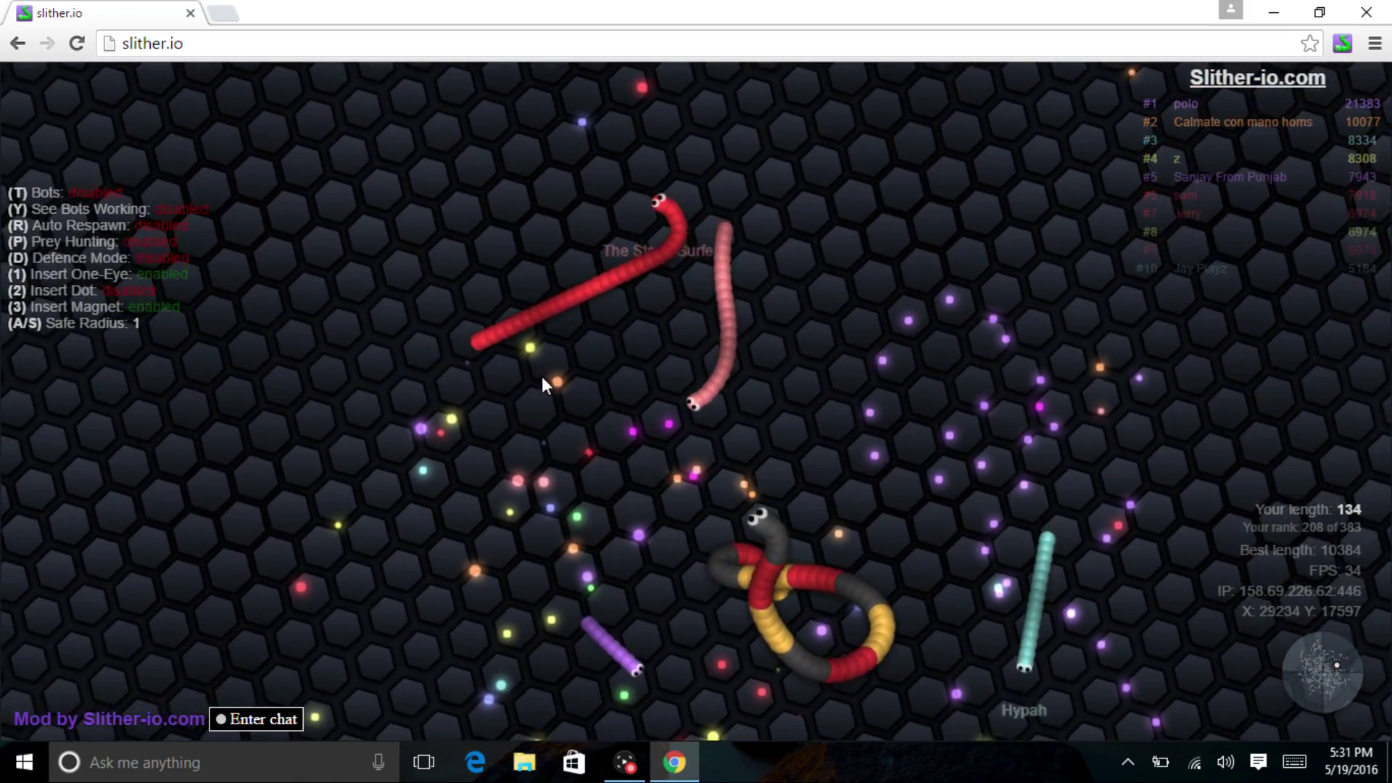
{"action": "left_click_drag", "start_coordinate": [474, 604], "coordinate": [474, 635]}
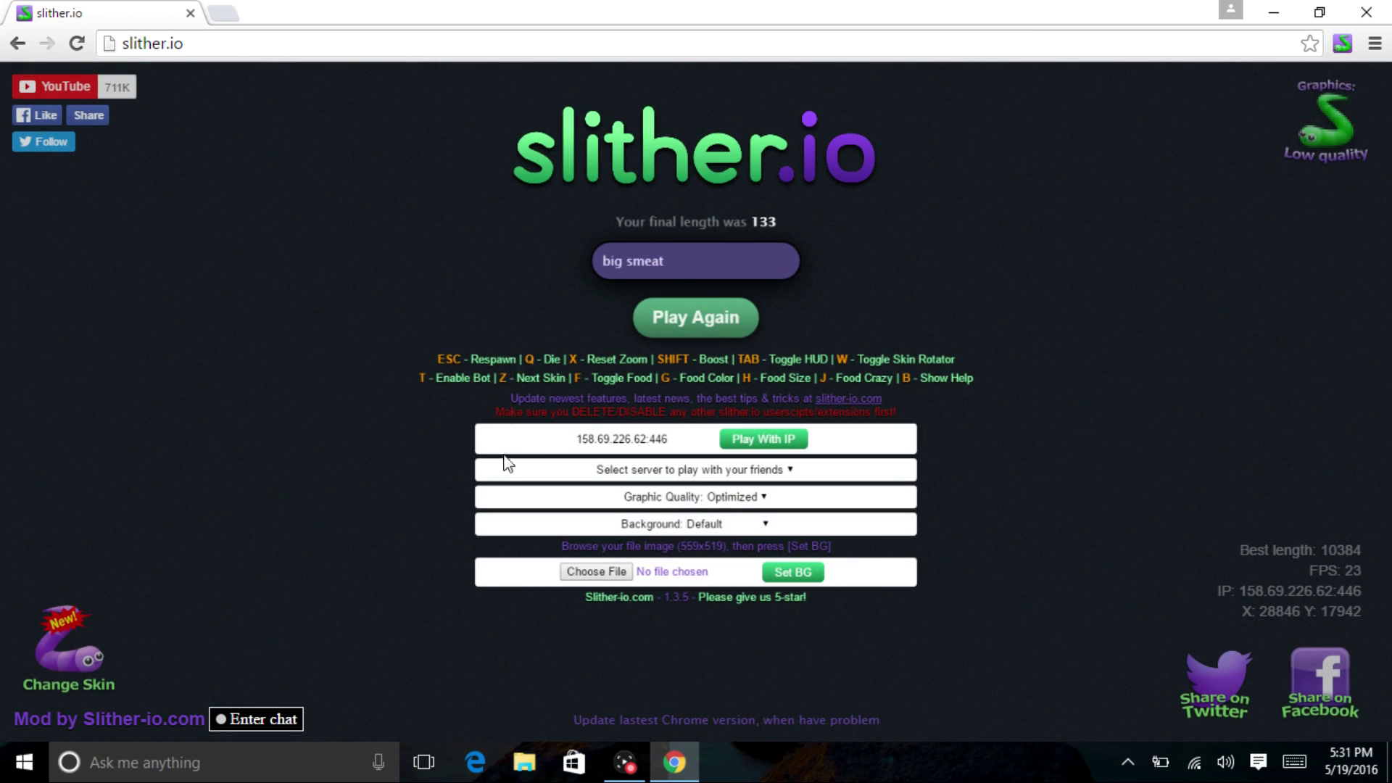
{"action": "mouse_move", "coordinate": [624, 762]}
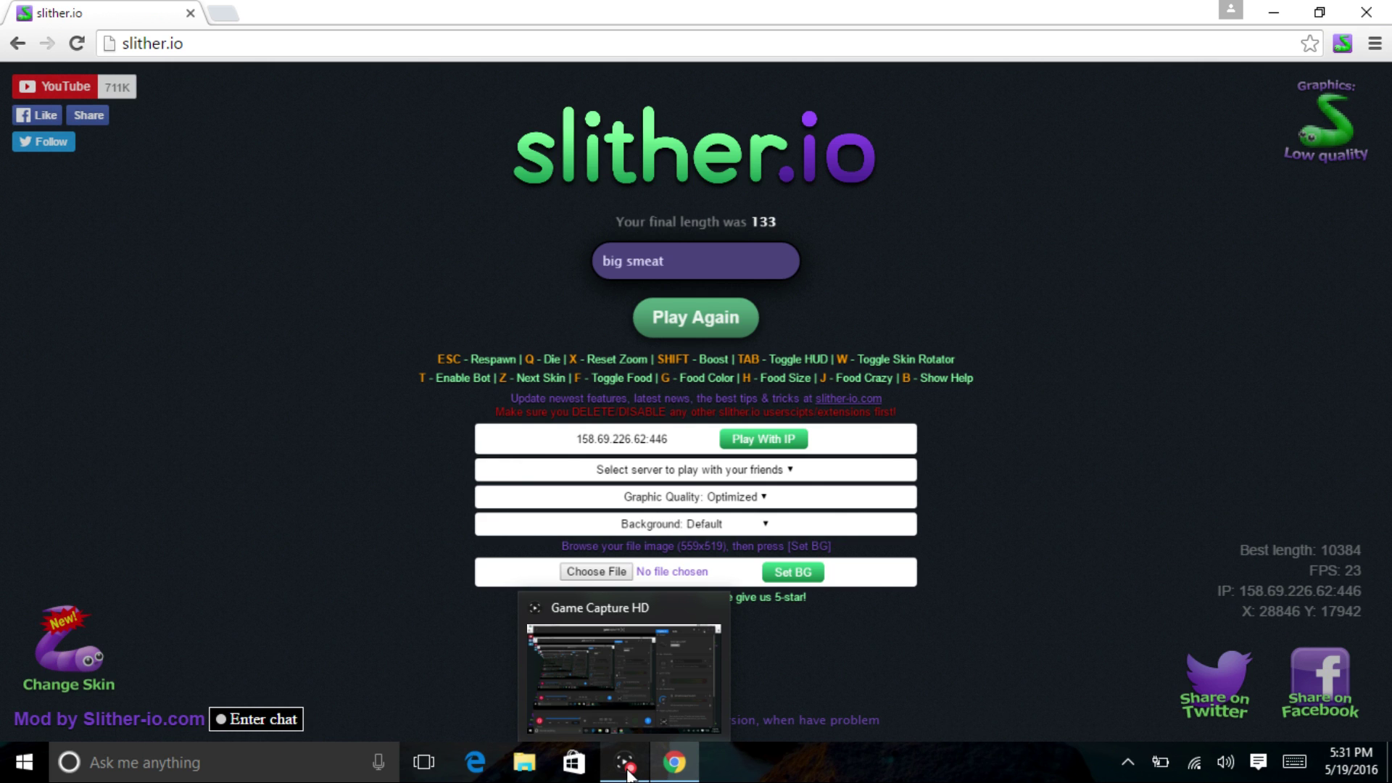
{"action": "left_click", "coordinate": [625, 765]}
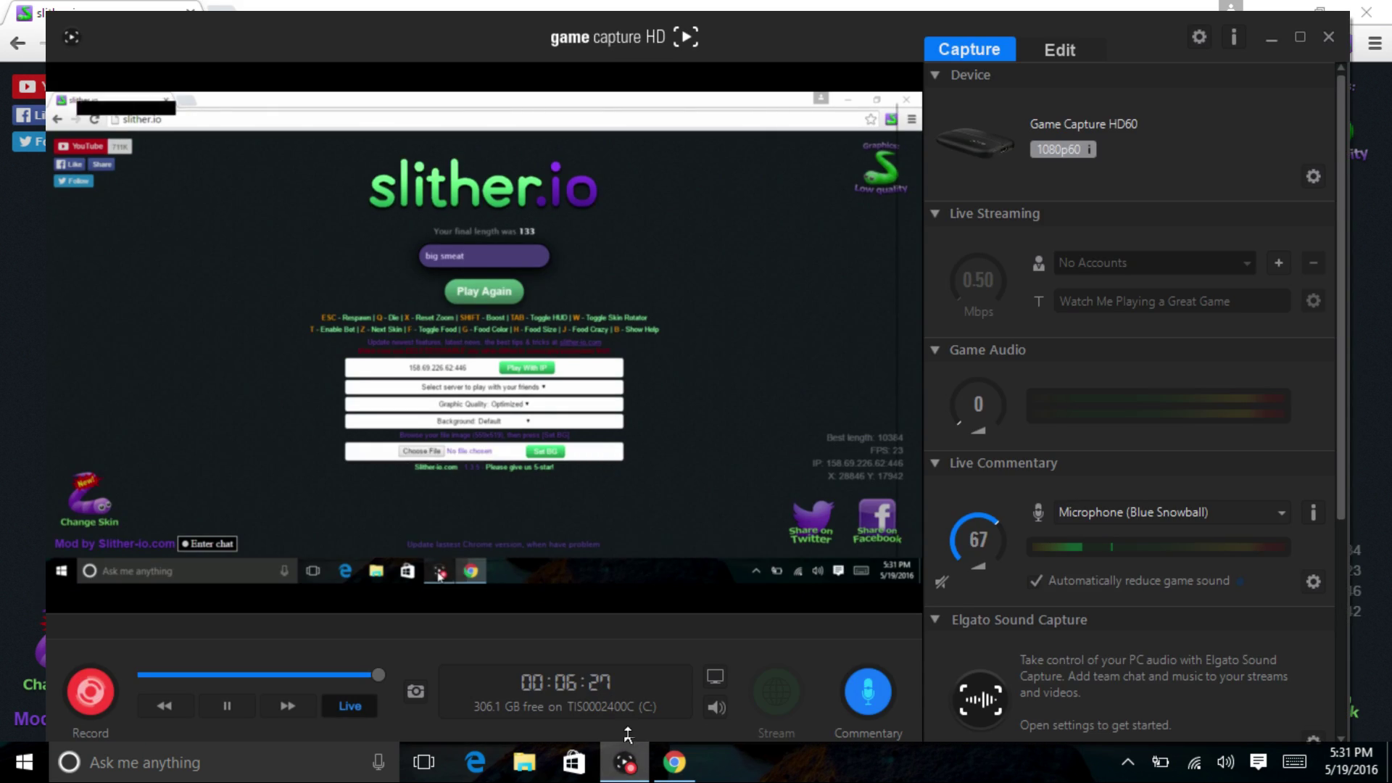